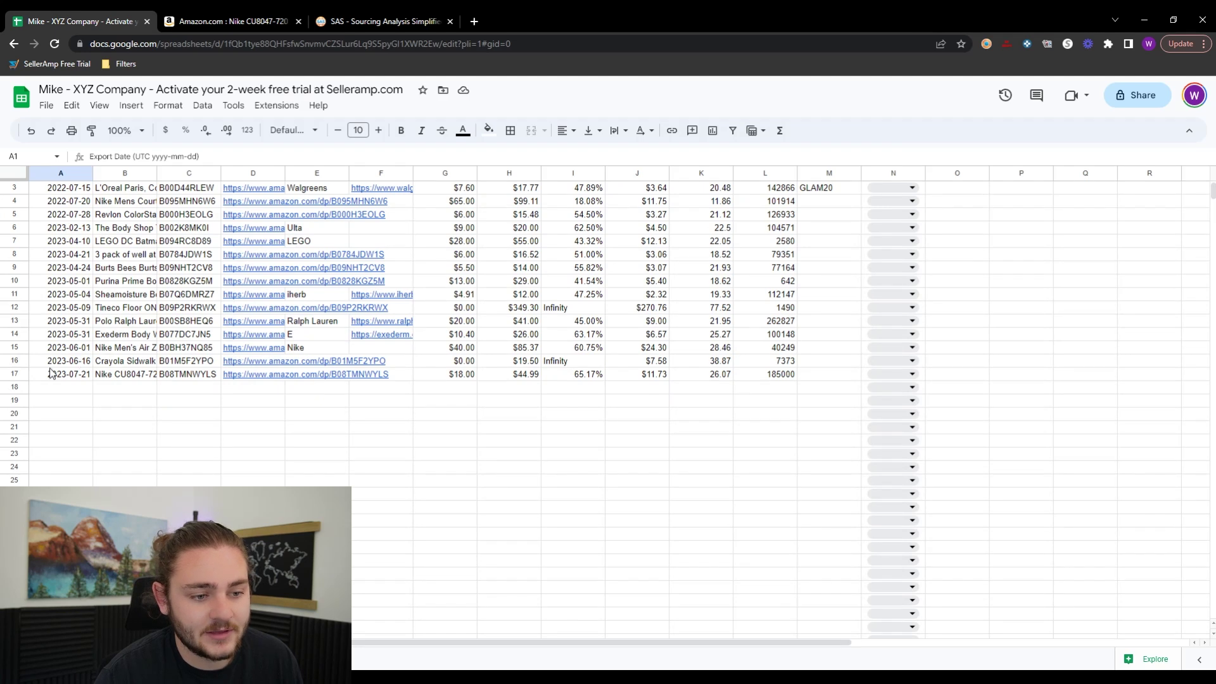
# Examine the exported Nike product entry in row 17 of the spreadsheet, from its ASIN and Amazon URL through to R.O.I.
pyautogui.click(119, 376)
pyautogui.press('Right')
pyautogui.press('Right')
pyautogui.press('Right')
pyautogui.press('Right')
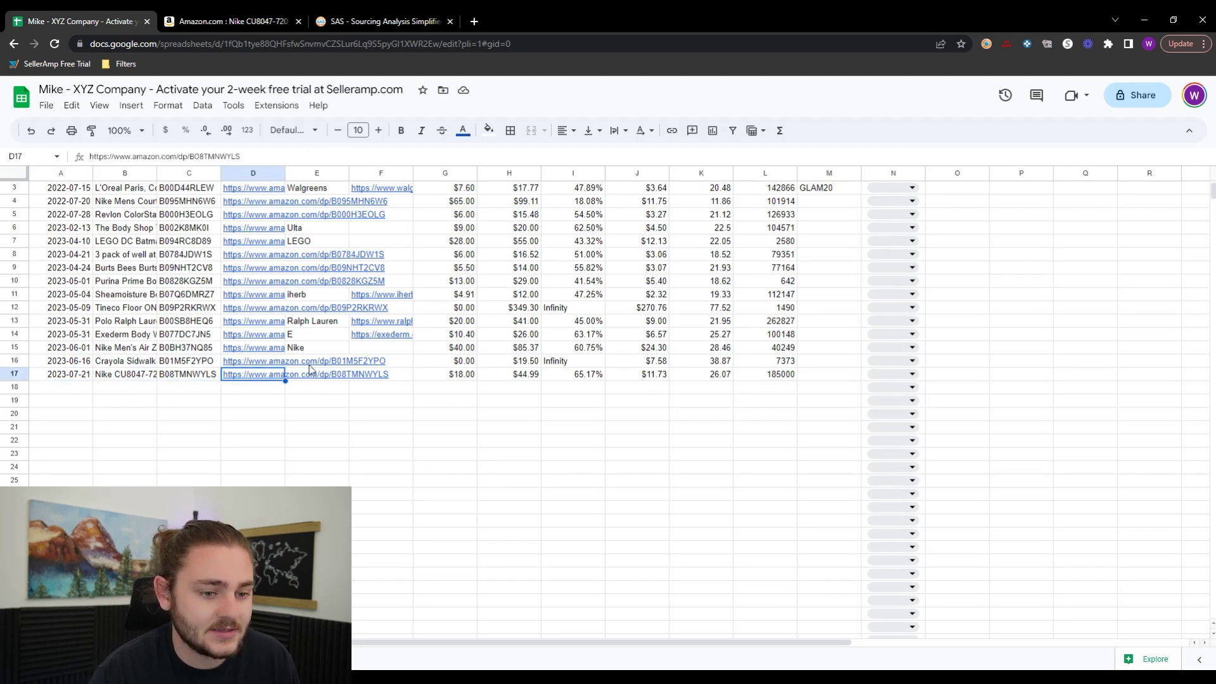
pyautogui.press('Left')
pyautogui.scroll(-2, 332, 337)
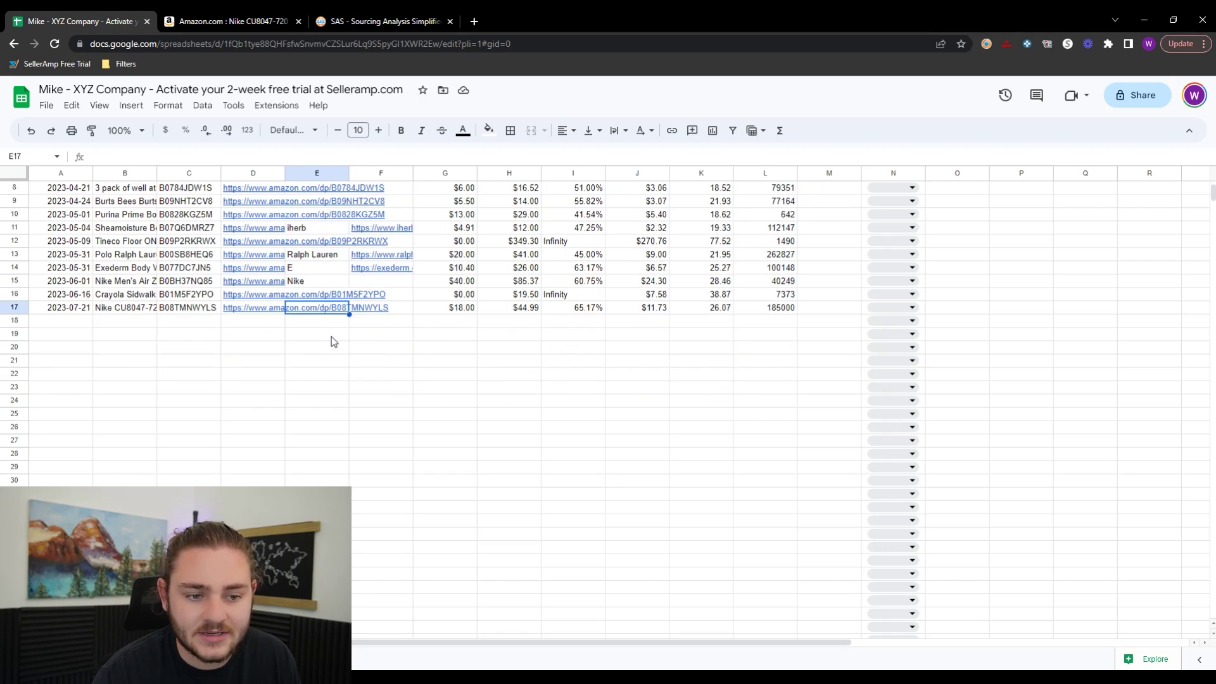
pyautogui.press('Right')
pyautogui.press('Right')
pyautogui.press('Right')
pyautogui.press('Right')
pyautogui.scroll(3, 494, 316)
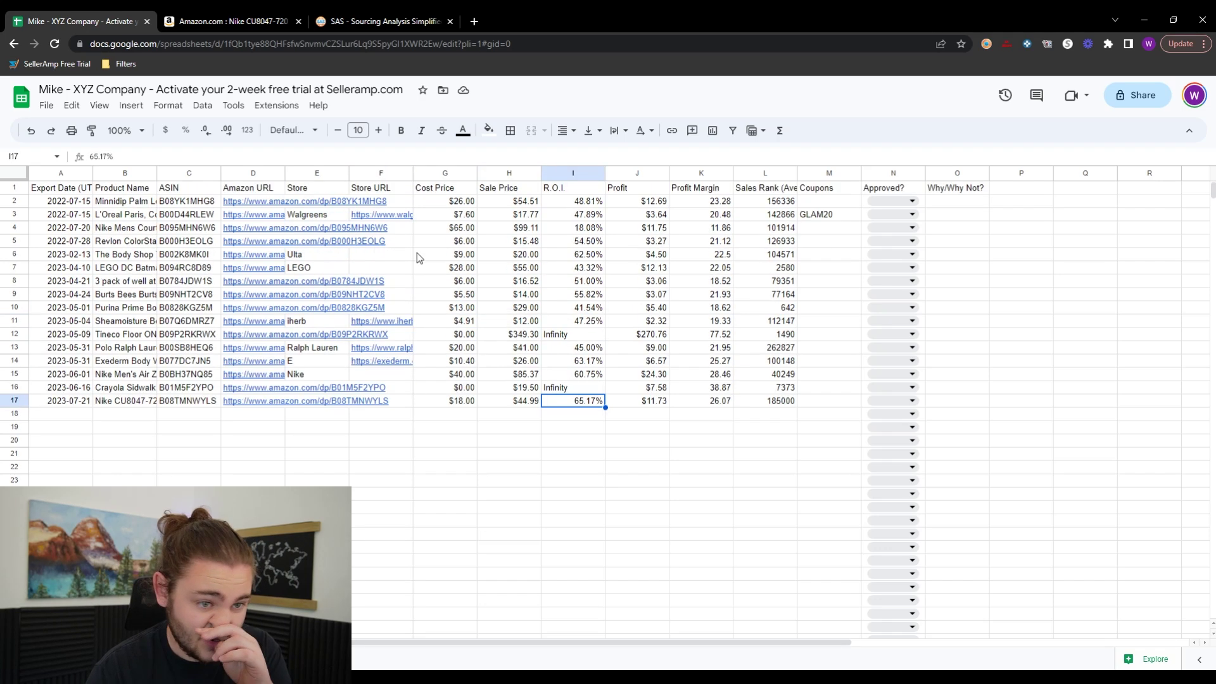
# Switch to SellerAmp, review the field mappings of the Google Sheet that receives these exports, and return to the spreadsheet.
pyautogui.click(406, 15)
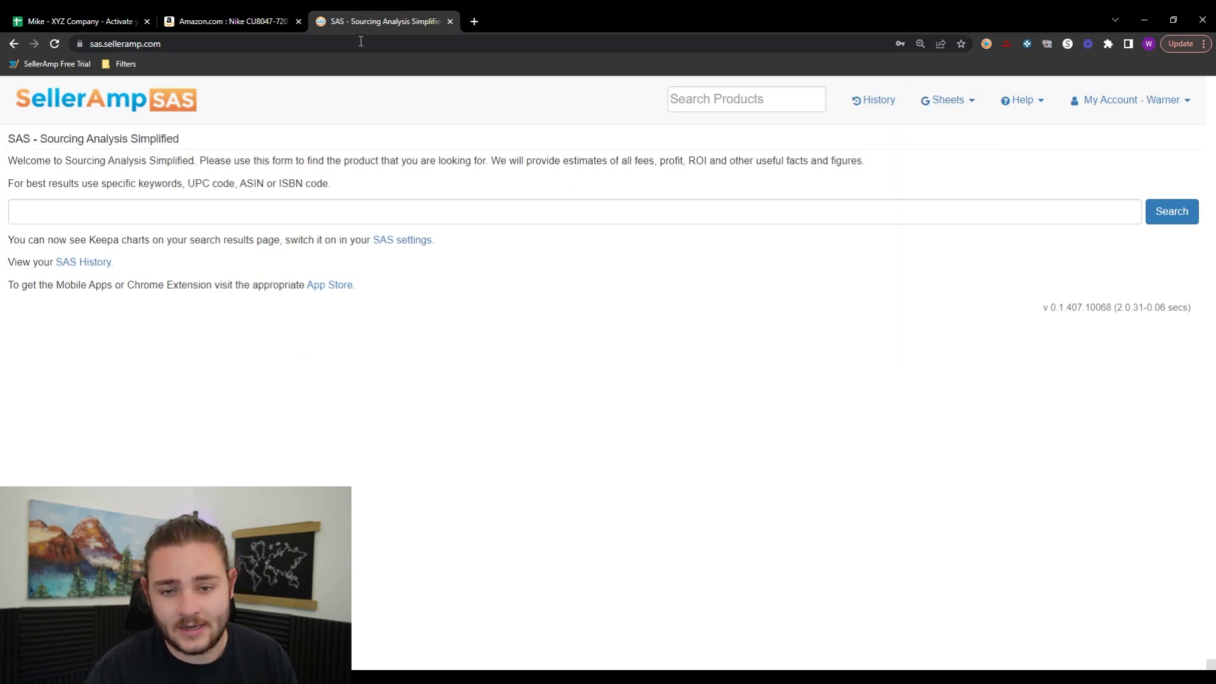
pyautogui.click(960, 102)
pyautogui.click(952, 137)
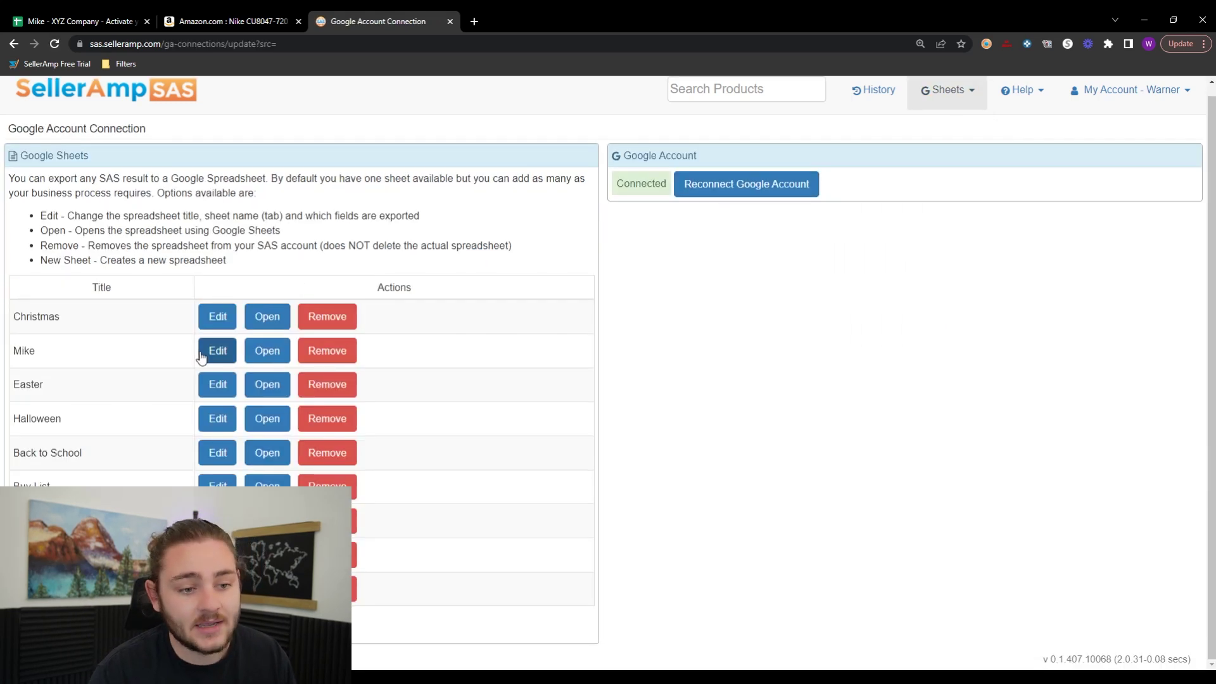
pyautogui.click(217, 351)
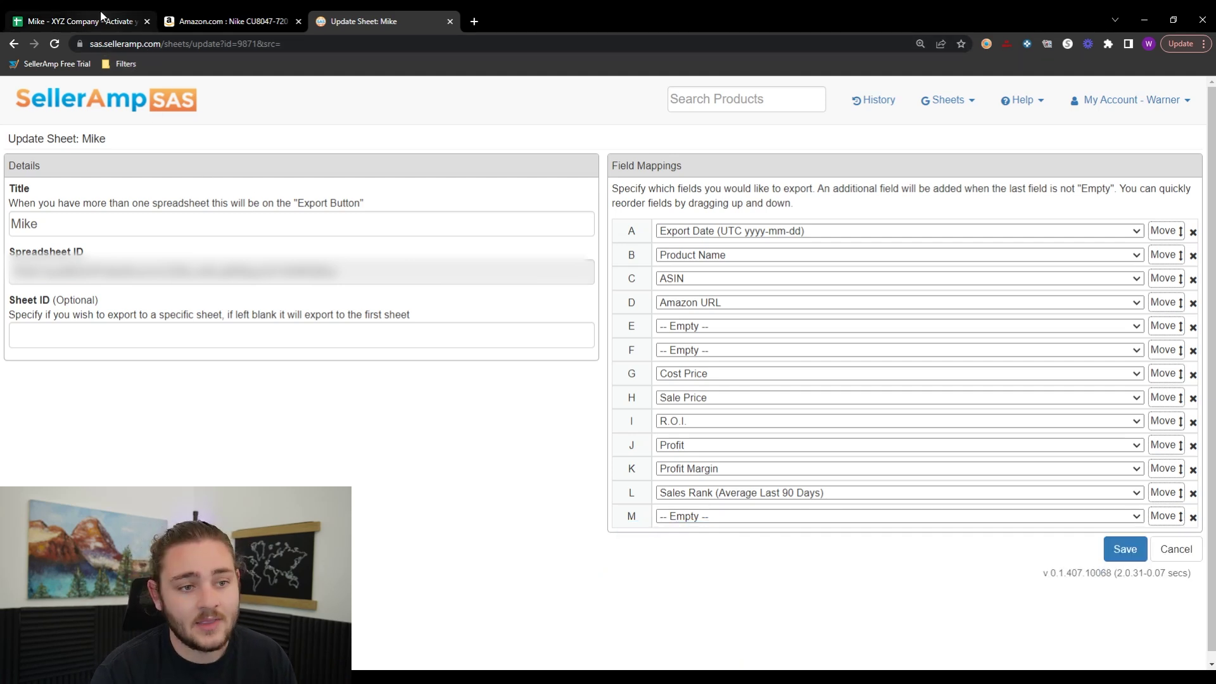
pyautogui.click(101, 19)
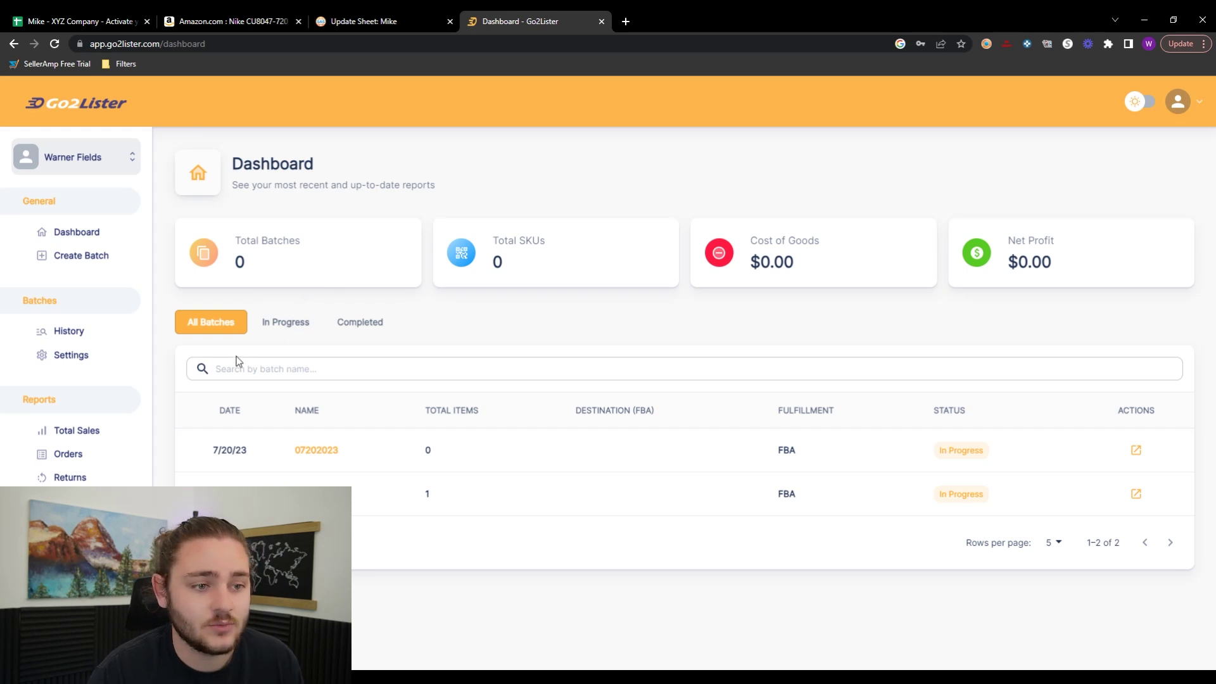
# In Go2Lister, start a new batch with the fulfillment type Fulfilled by Amazon (Ship to Amazon) and name it 072123.
pyautogui.click(83, 254)
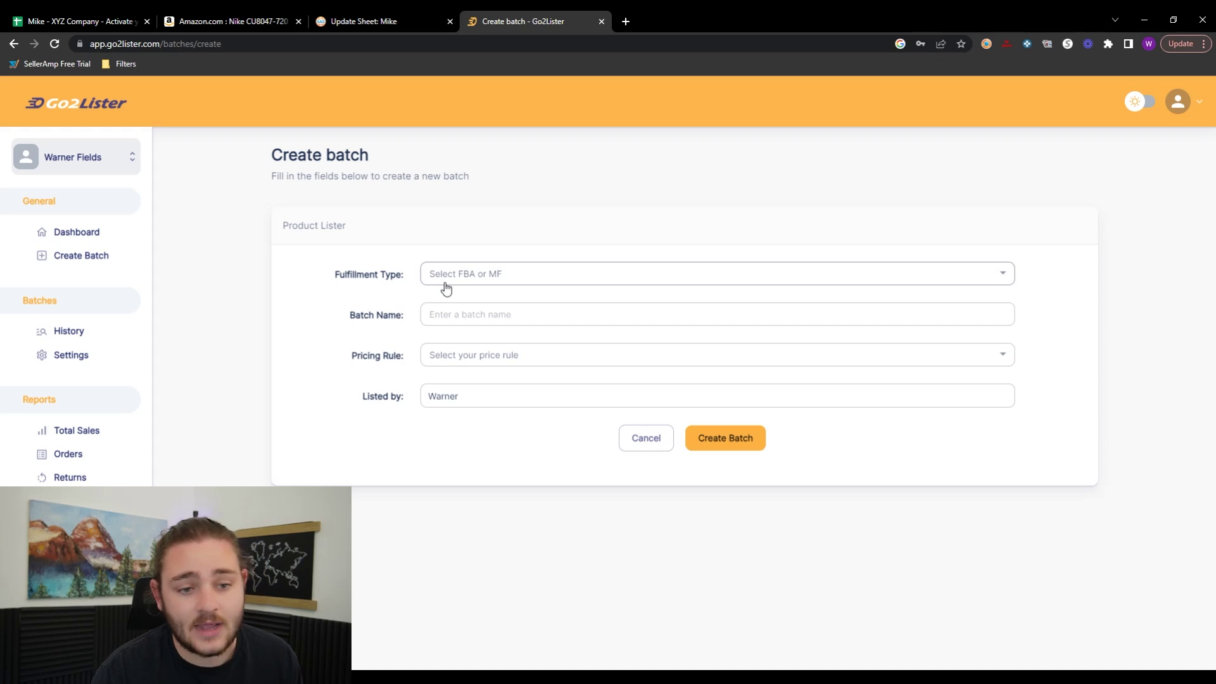
pyautogui.click(446, 287)
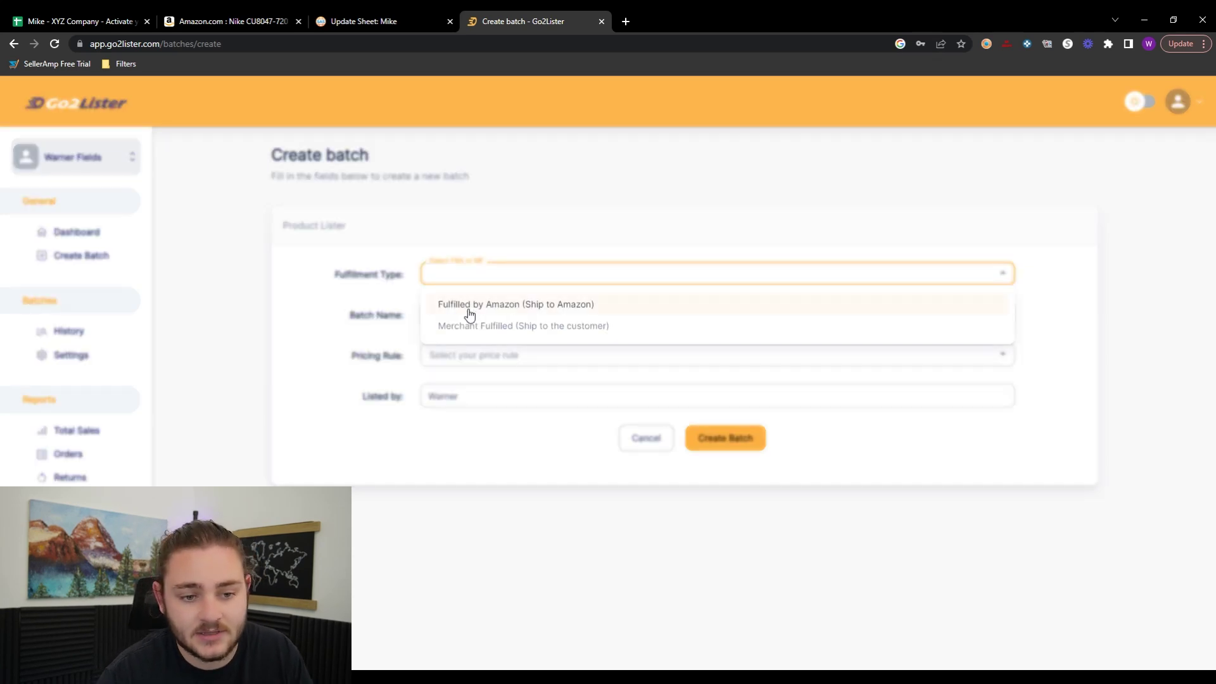
pyautogui.click(469, 309)
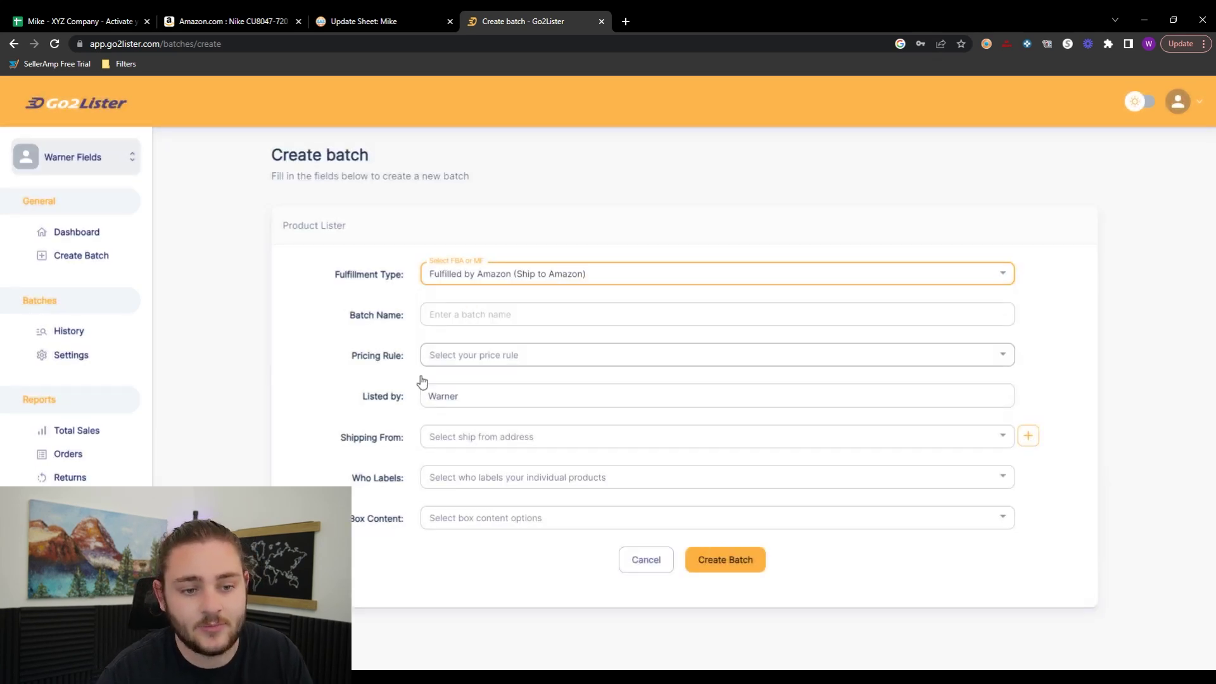
pyautogui.click(465, 324)
pyautogui.write('0721')
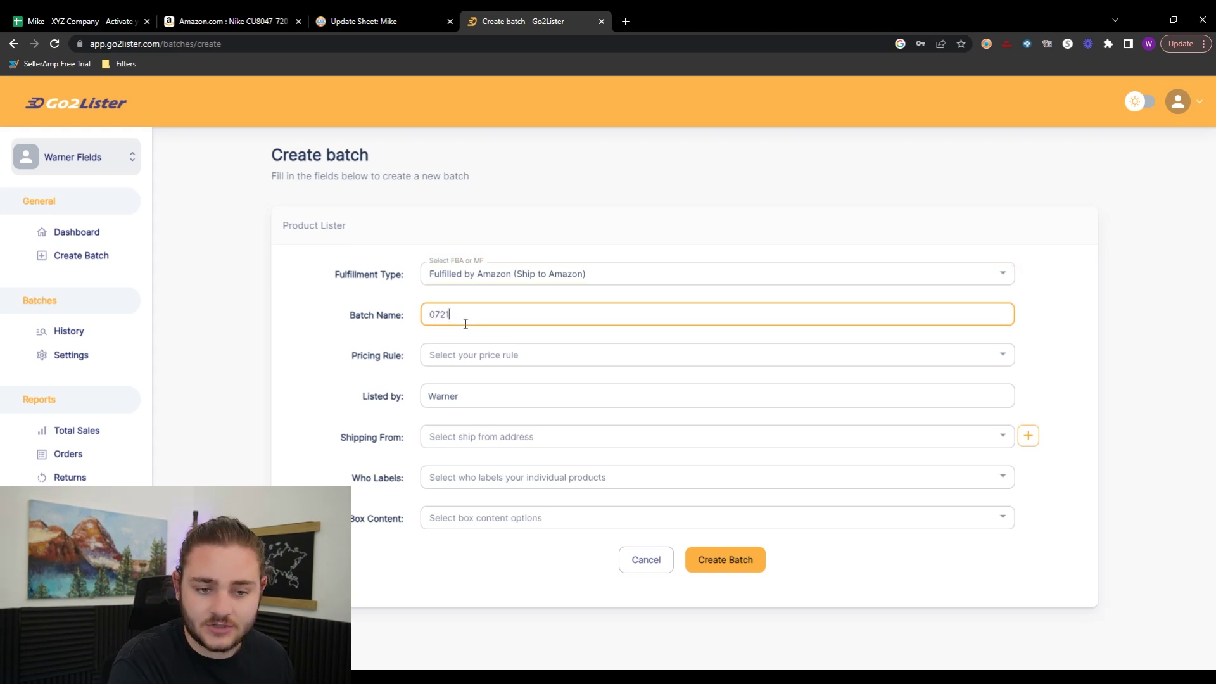
pyautogui.write('23')
pyautogui.press('Tab')
# Set the batch's pricing rule to Match Buy Box and check the available choices for who lists it.
pyautogui.click(428, 362)
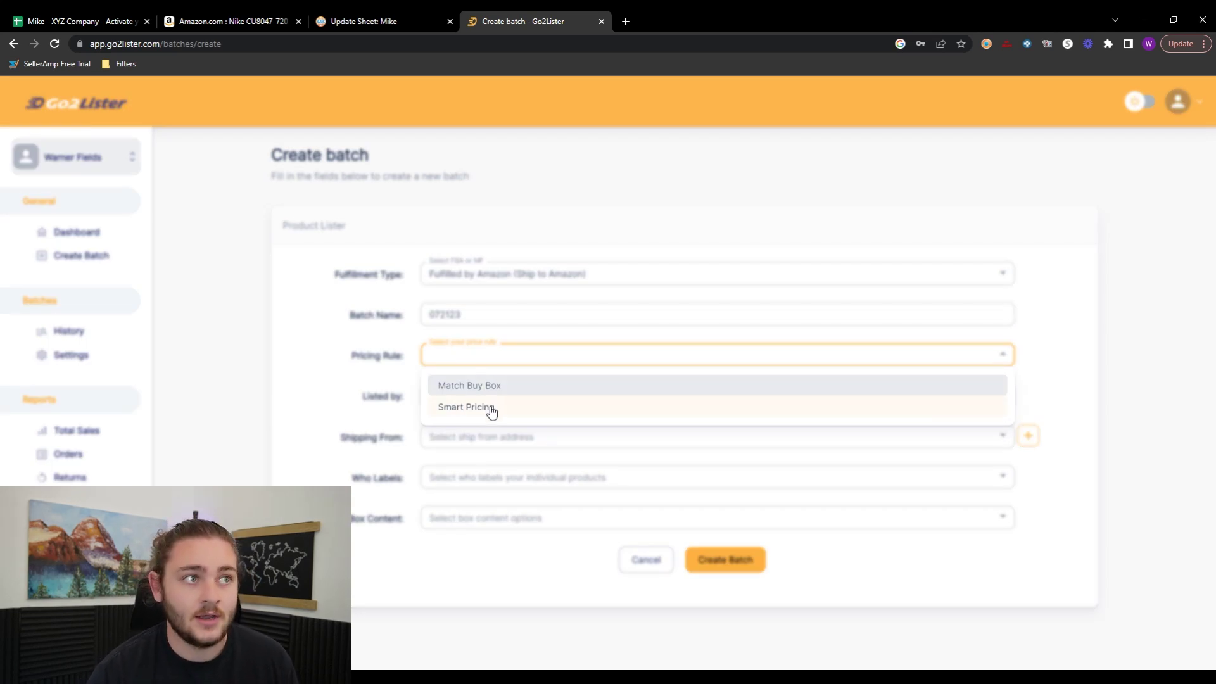
pyautogui.click(488, 385)
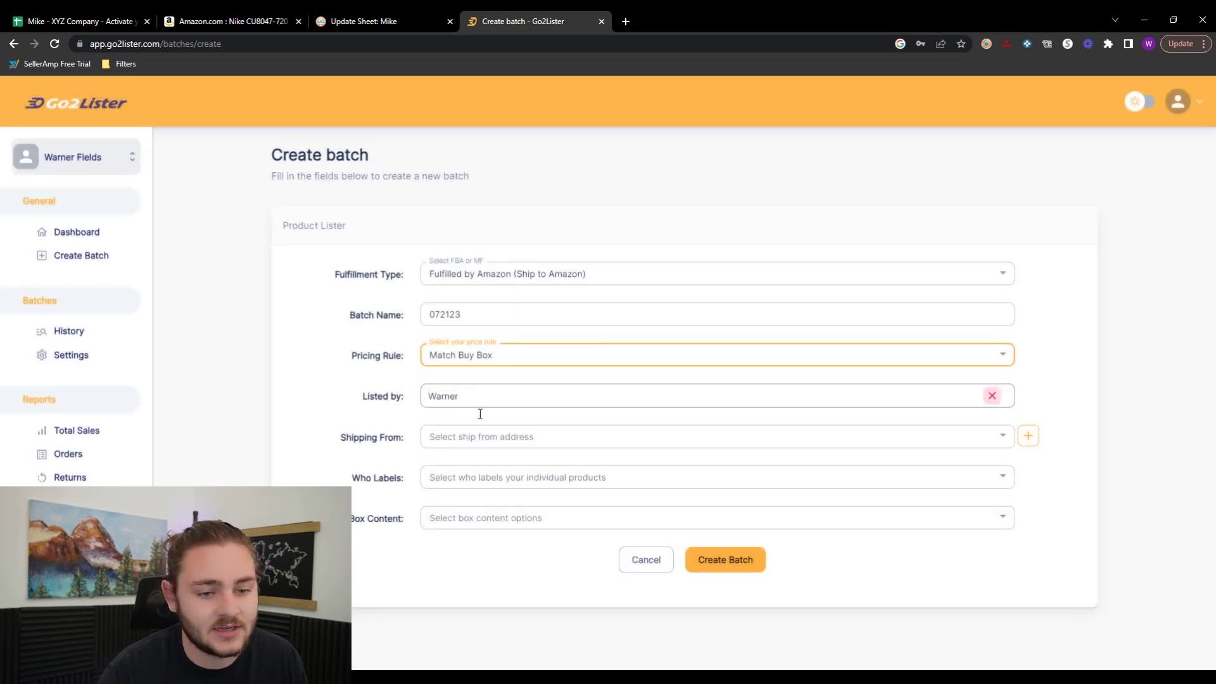
pyautogui.click(477, 399)
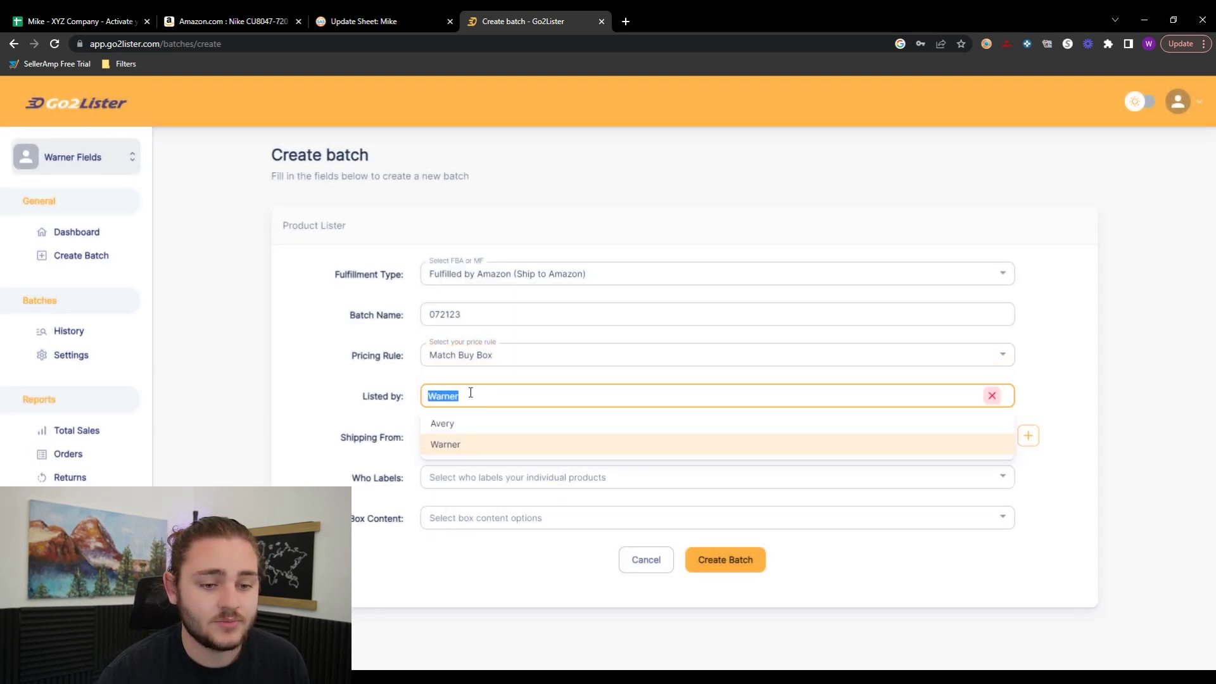
pyautogui.click(369, 378)
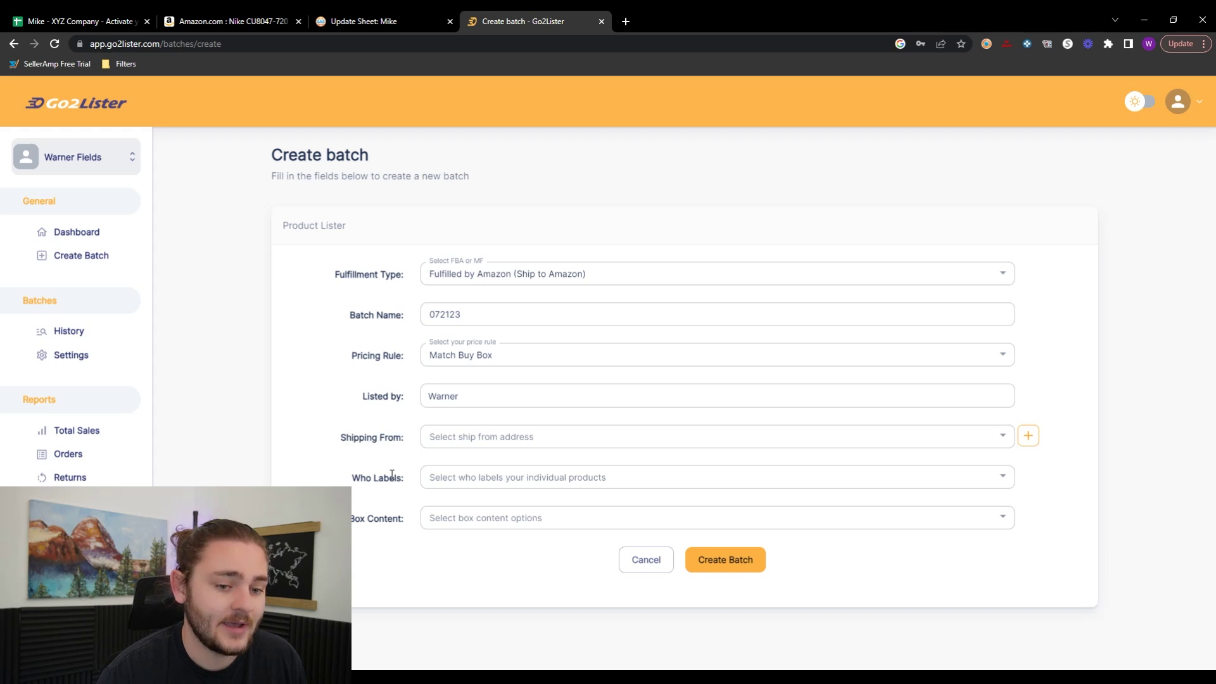
# Select the saved ship-from address and set the labeling option to "I want to label my products (recommended)".
pyautogui.click(426, 440)
pyautogui.click(507, 468)
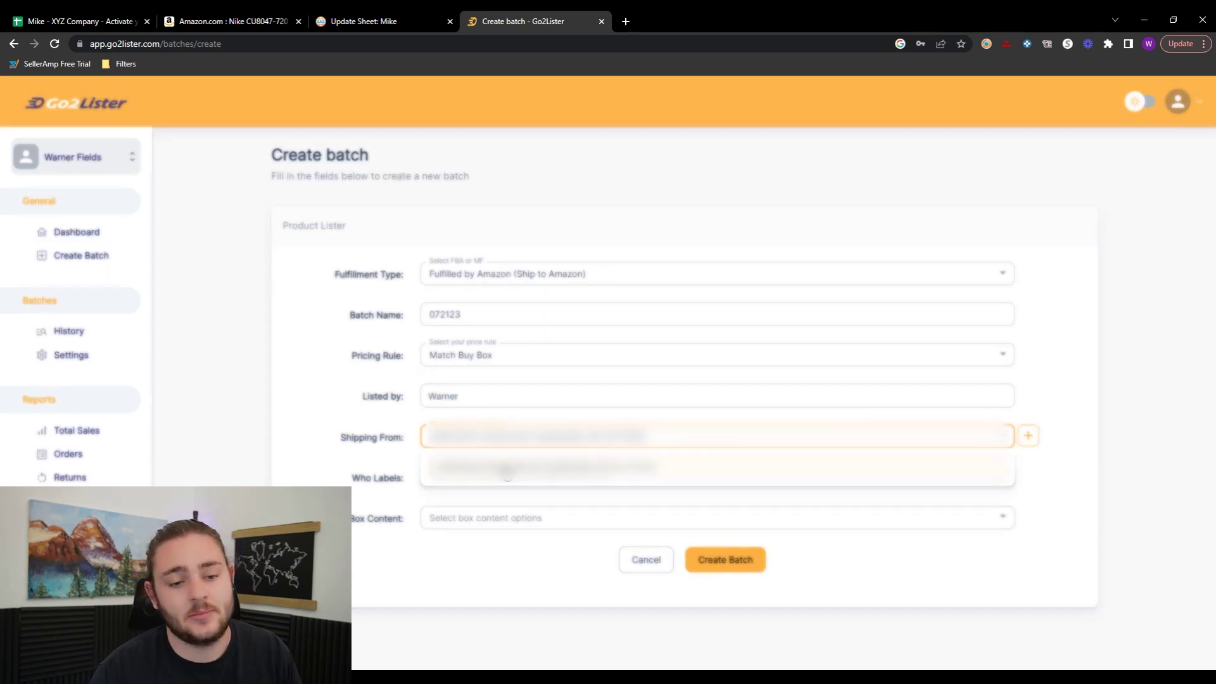
pyautogui.click(488, 477)
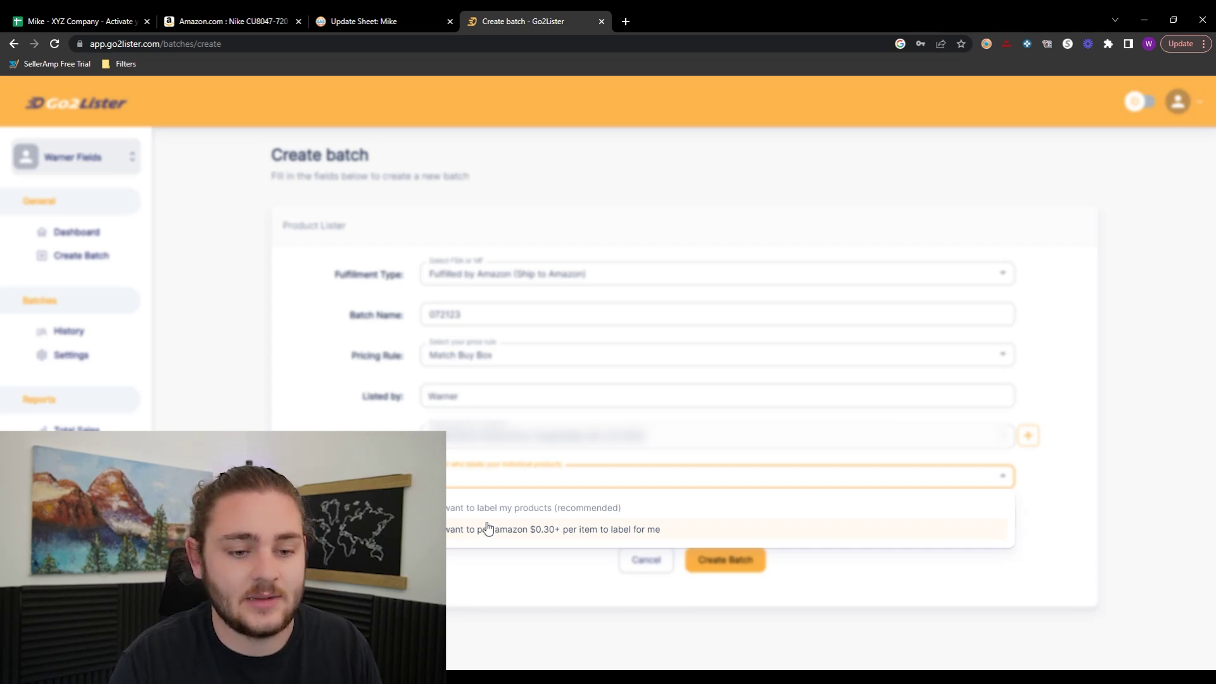
pyautogui.click(489, 509)
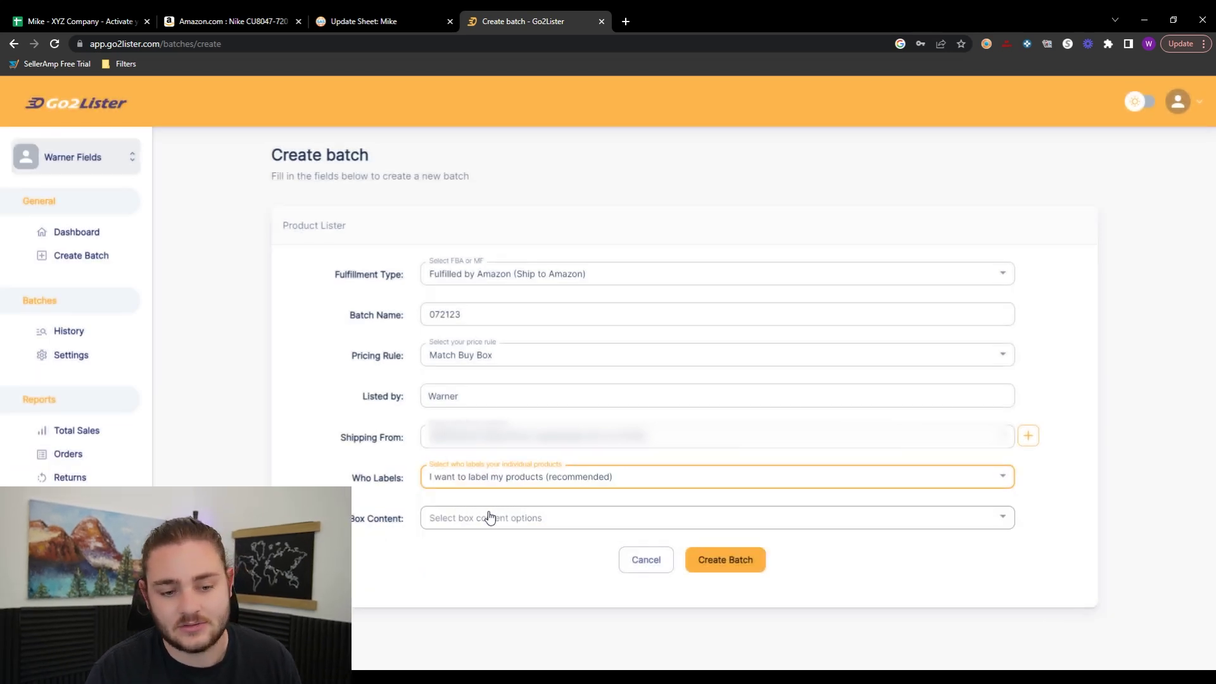
# Set the box content option to "I want to provide box content" and create the batch.
pyautogui.click(485, 522)
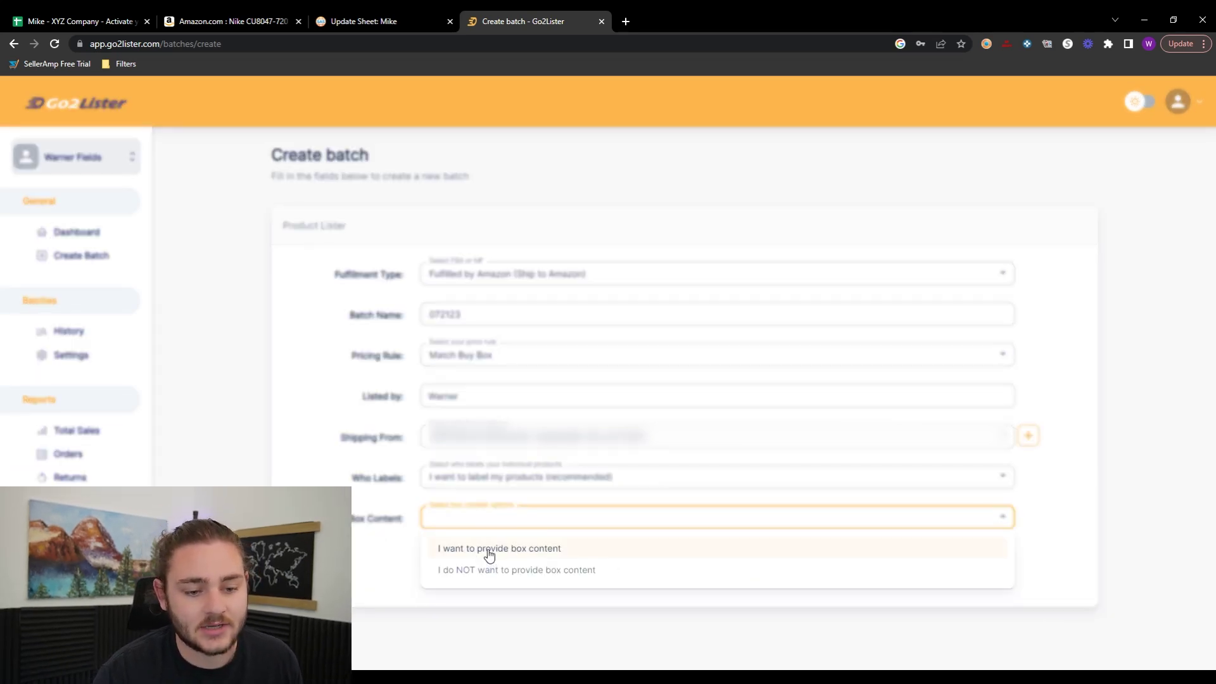
pyautogui.click(463, 554)
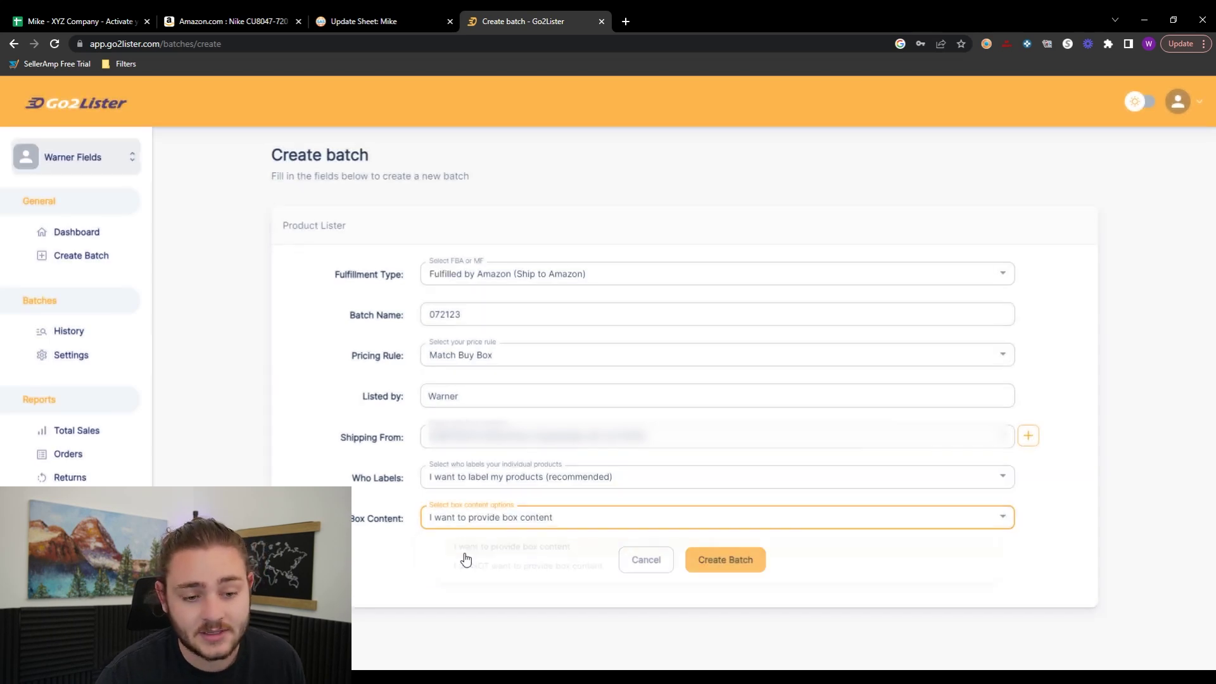
pyautogui.click(733, 567)
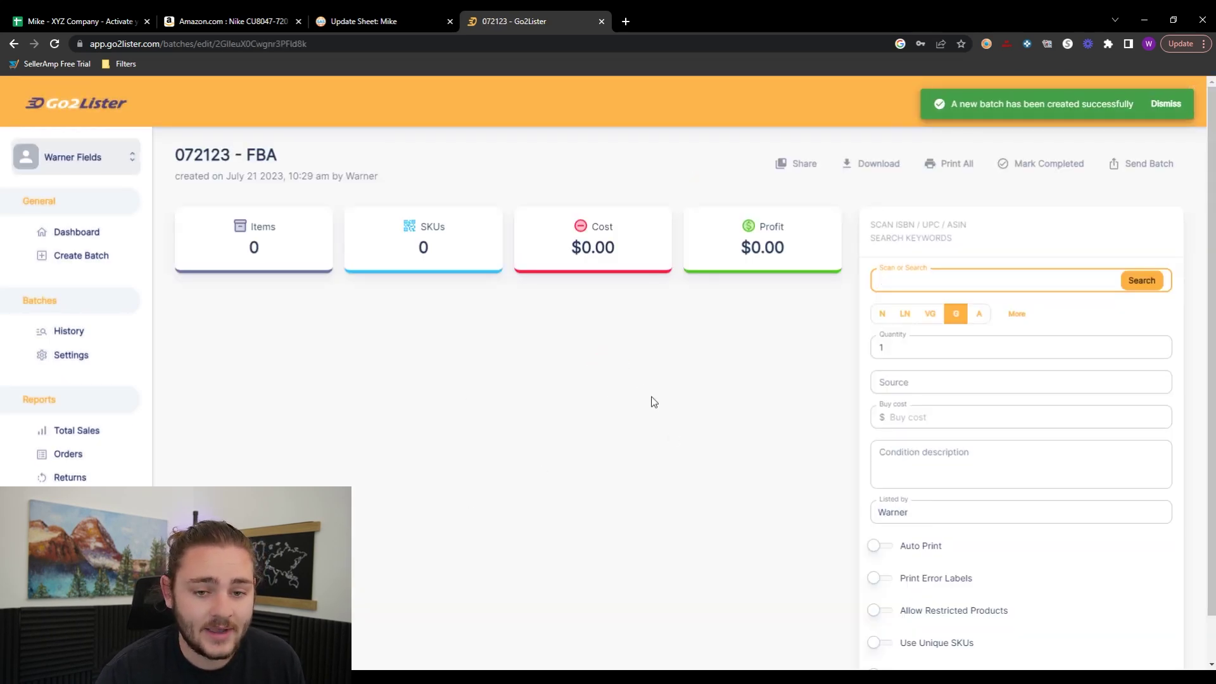
# Copy the ASIN B08TMNWYLS from row 17 of the spreadsheet into the product search of the Go2Lister batch.
pyautogui.click(240, 19)
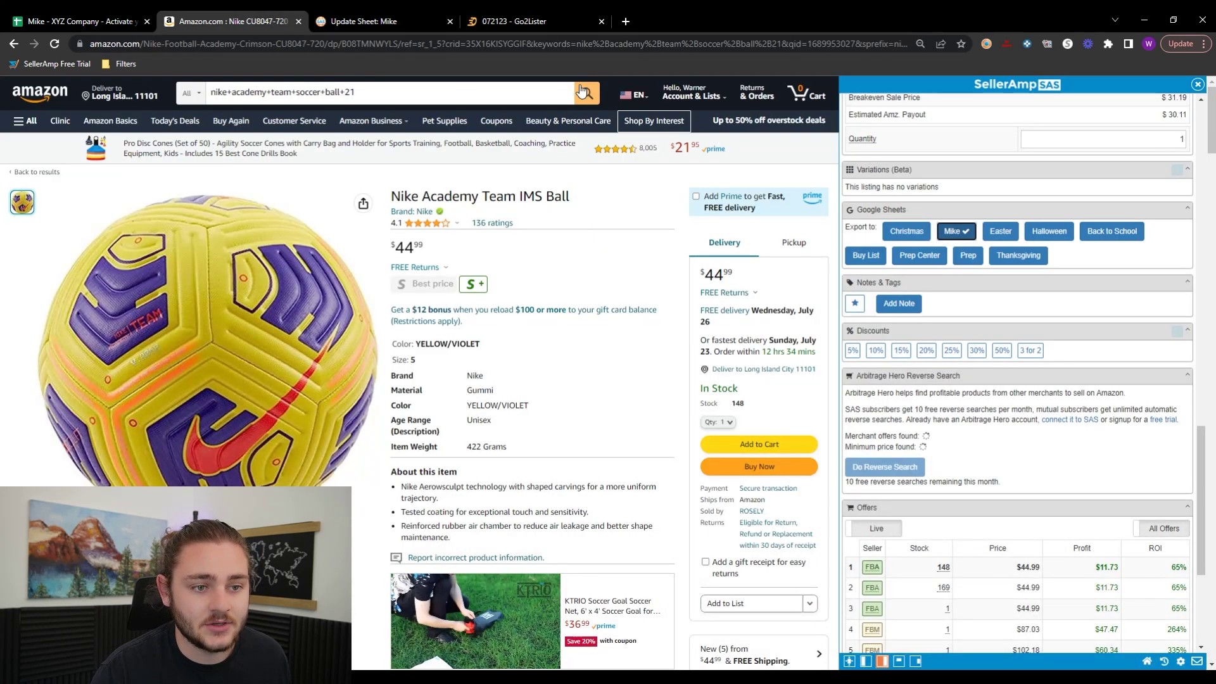
pyautogui.hotkey('ctrl', '1')
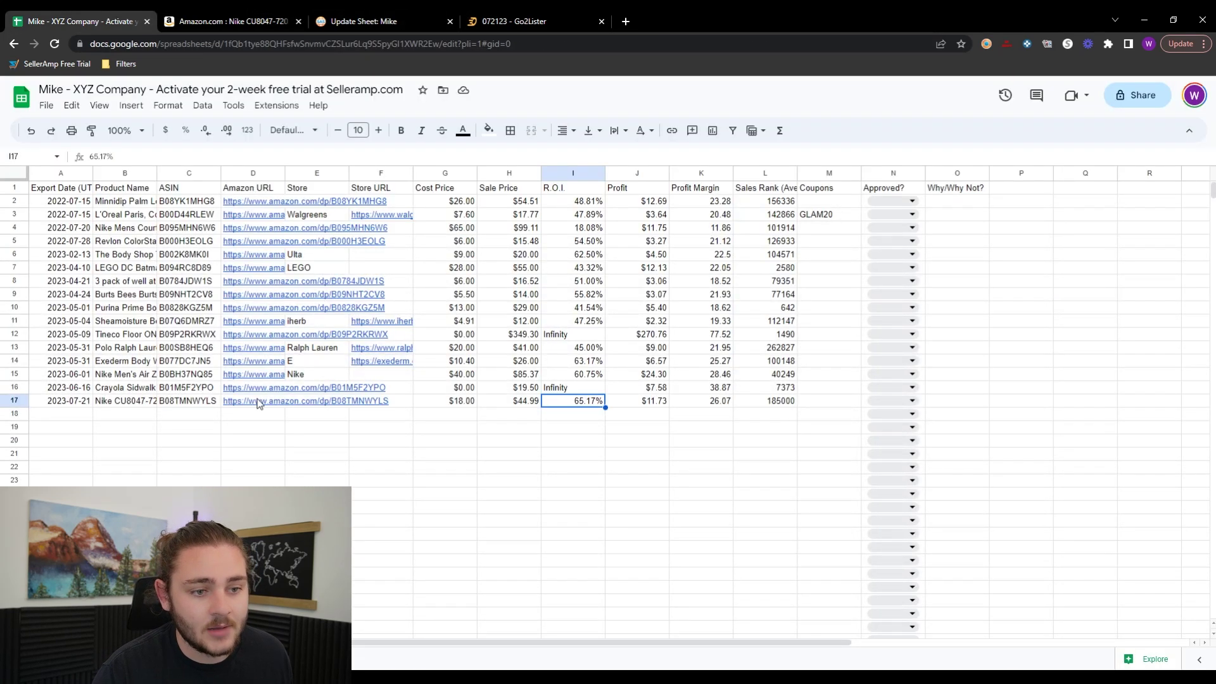
pyautogui.click(173, 403)
pyautogui.hotkey('ctrl', 'c')
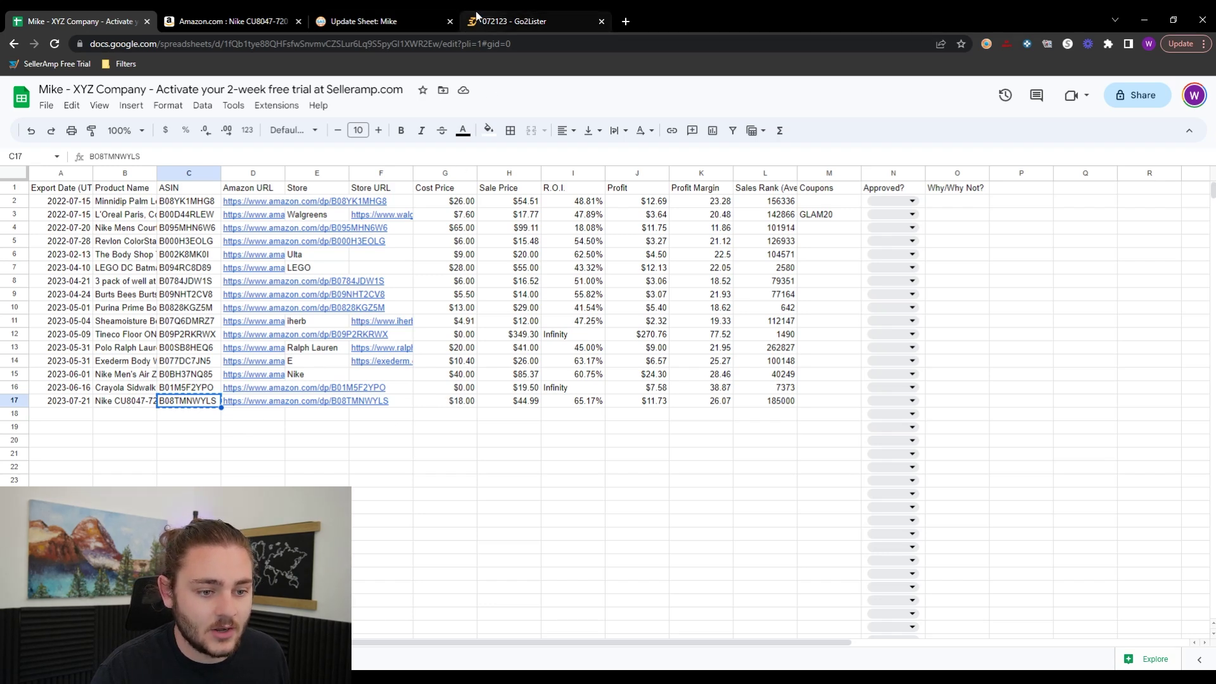
pyautogui.click(515, 21)
pyautogui.hotkey('ctrl', 'v')
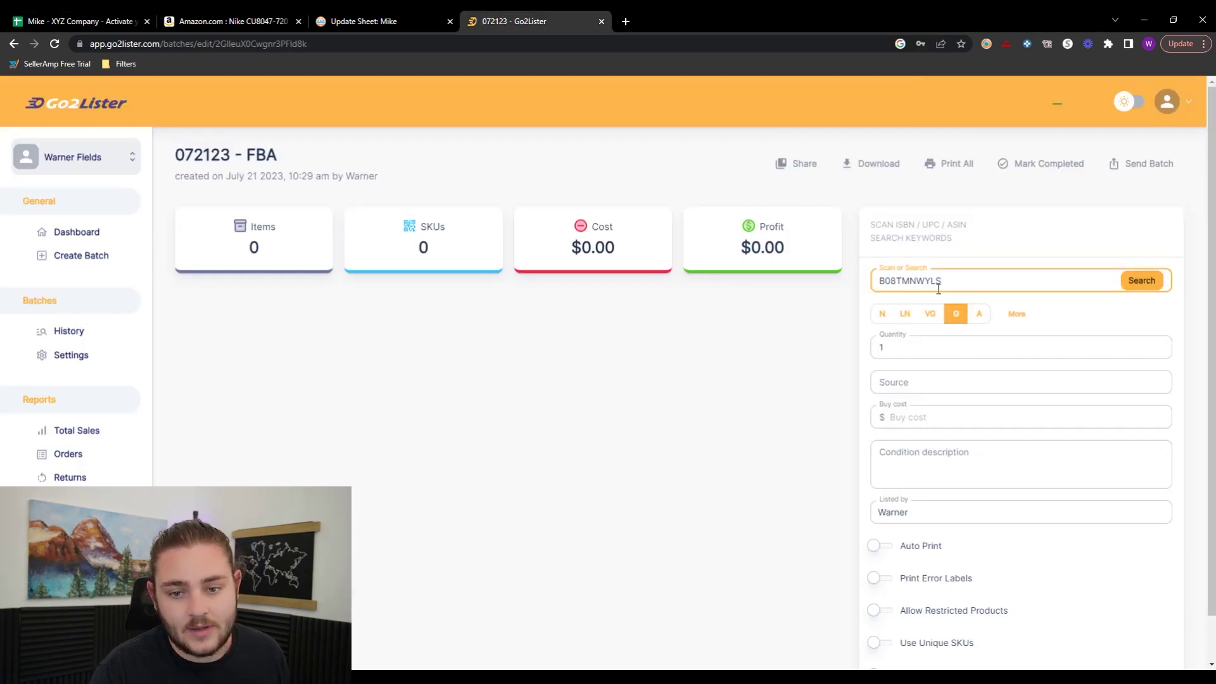
# Set the product's condition to New (N) and its quantity to 25.
pyautogui.click(881, 315)
pyautogui.click(920, 349)
pyautogui.write('232')
pyautogui.hotkey('ctrl', 'a')
pyautogui.write('25')
pyautogui.press('Tab')
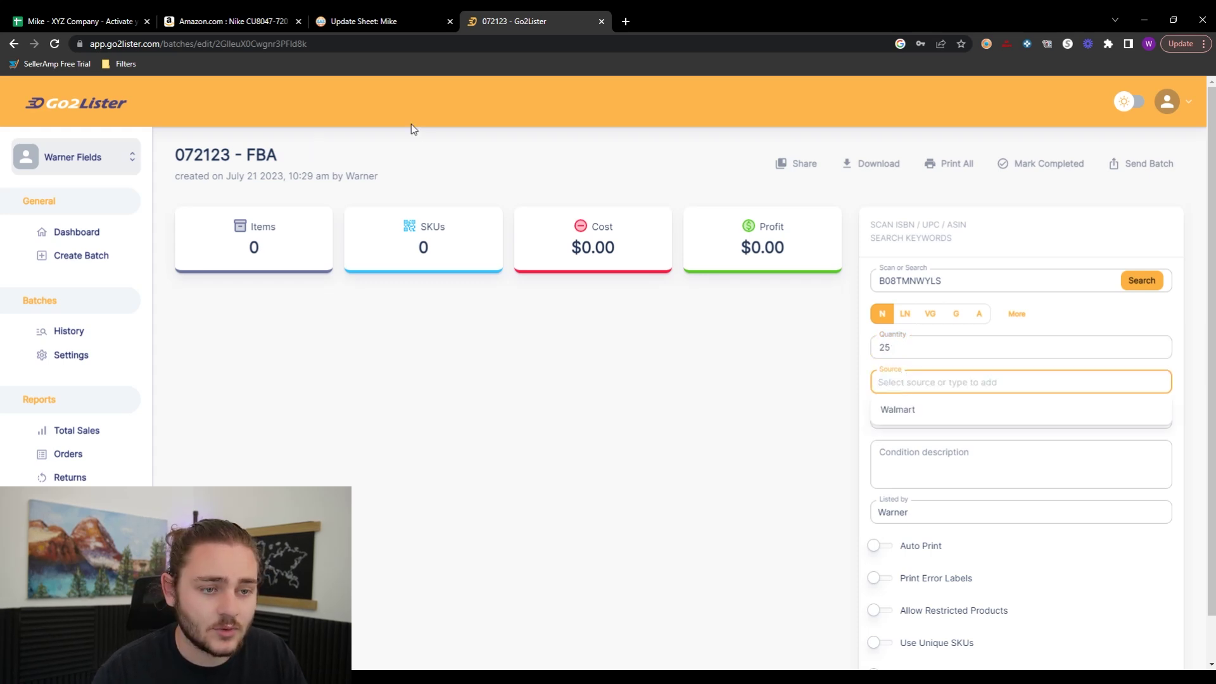
# Enter ProSoccer as the product's source and set its buy cost to $18.
pyautogui.write('ProSoccer')
pyautogui.press('Return')
pyautogui.click(915, 420)
pyautogui.write('18')
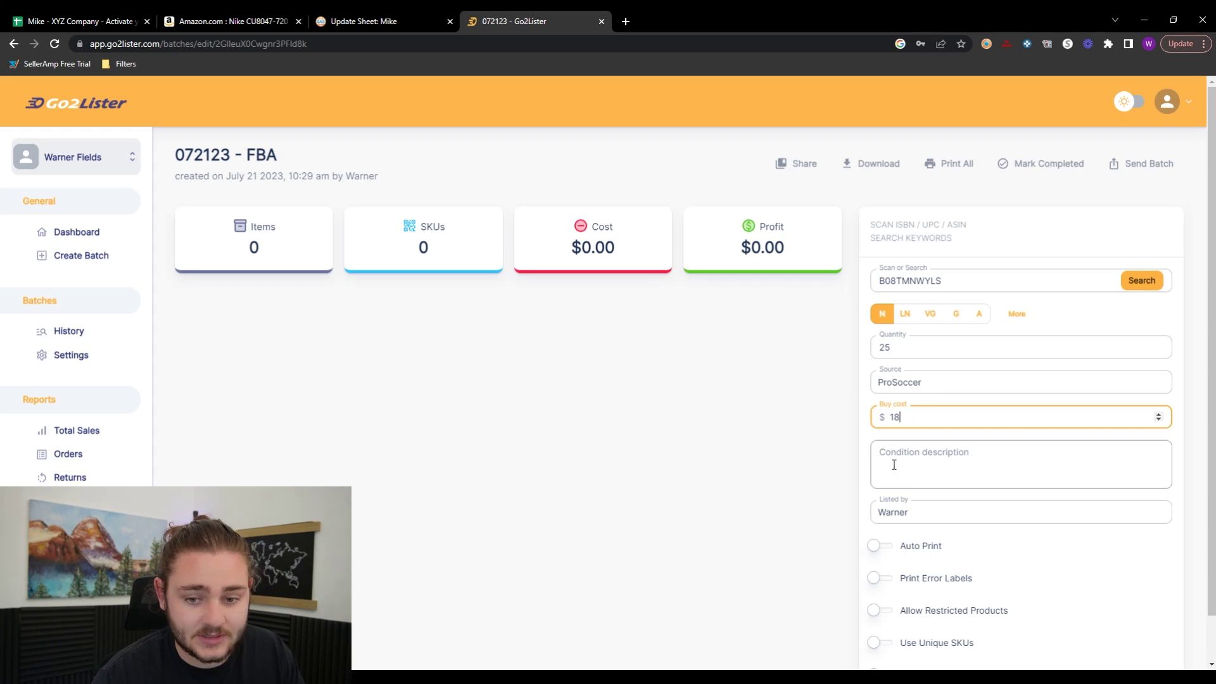
# Check the condition description and lister fields, turn on Auto Print, and review the remaining listing options.
pyautogui.scroll(-1, 930, 463)
pyautogui.click(918, 415)
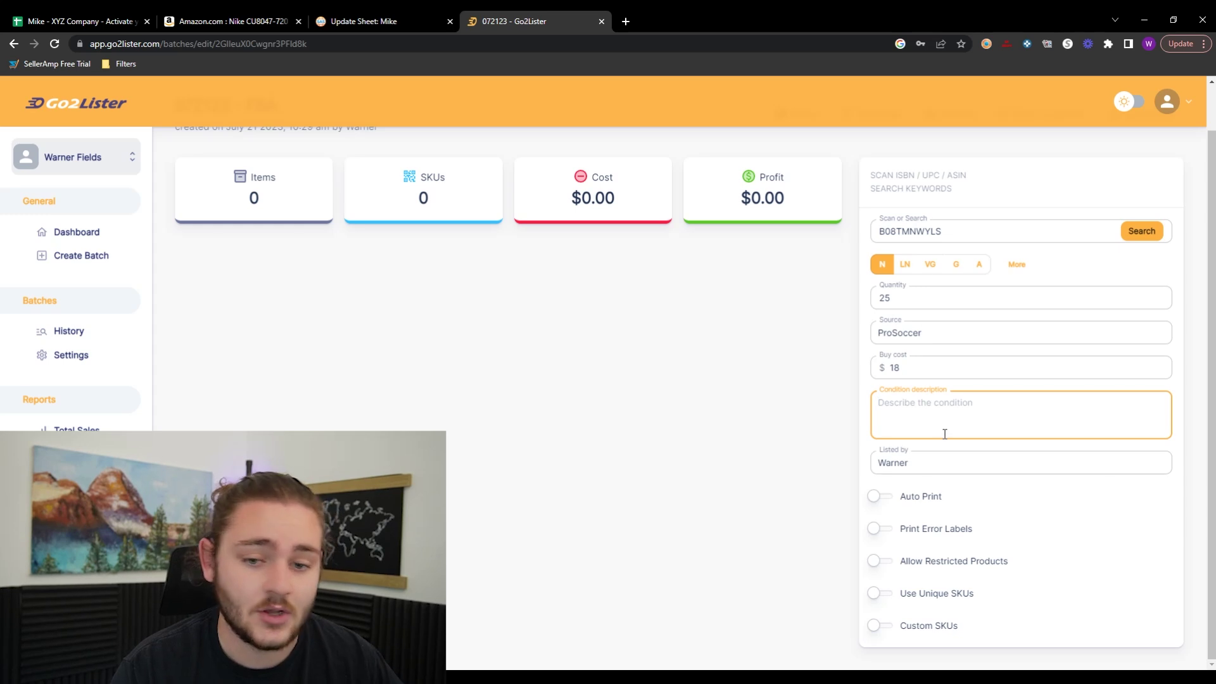
pyautogui.click(923, 465)
pyautogui.click(950, 461)
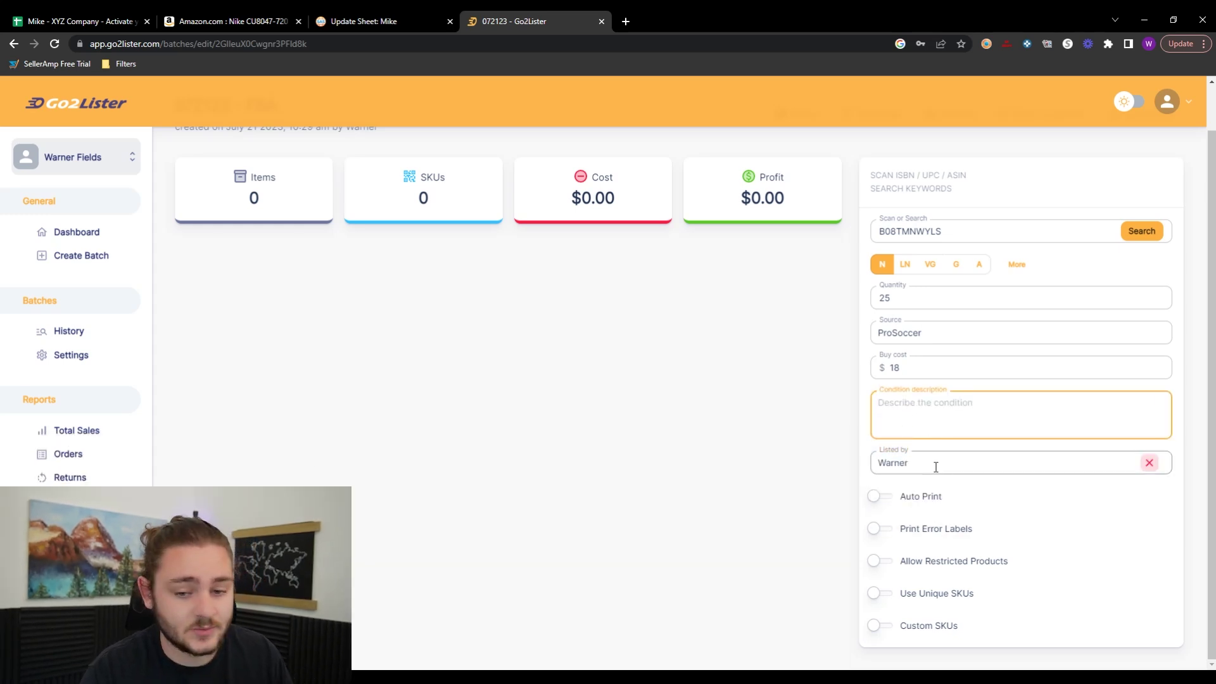
pyautogui.click(878, 498)
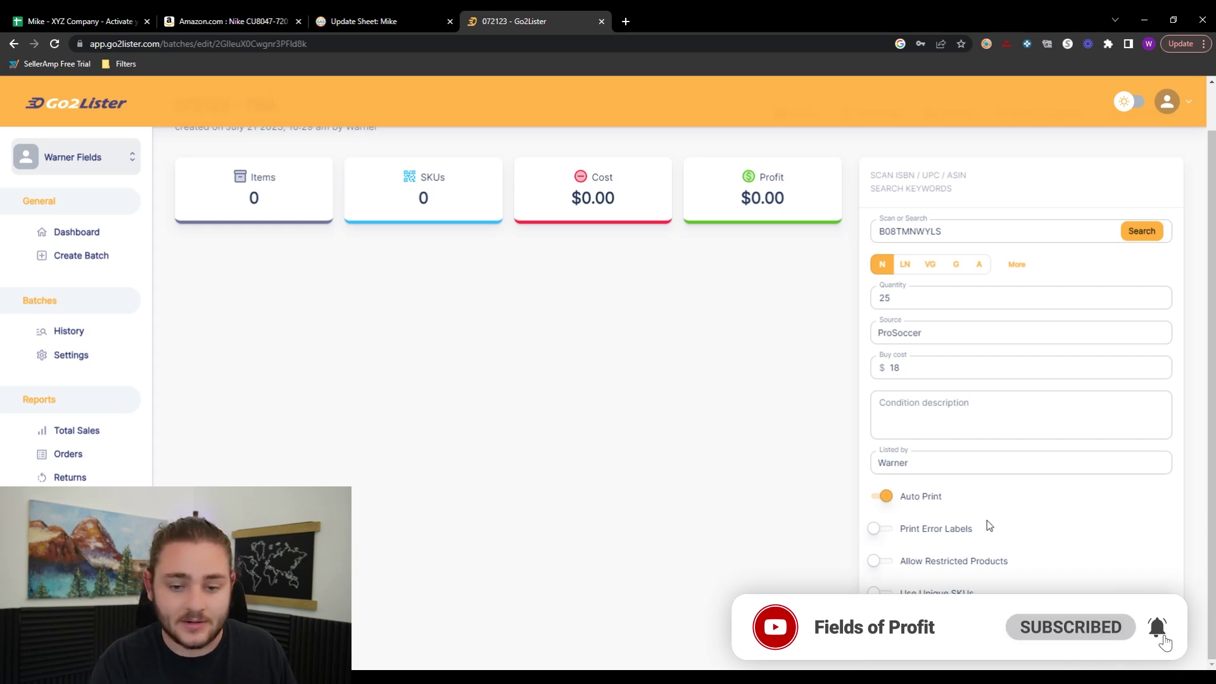
pyautogui.moveTo(893, 537)
pyautogui.moveTo(912, 501)
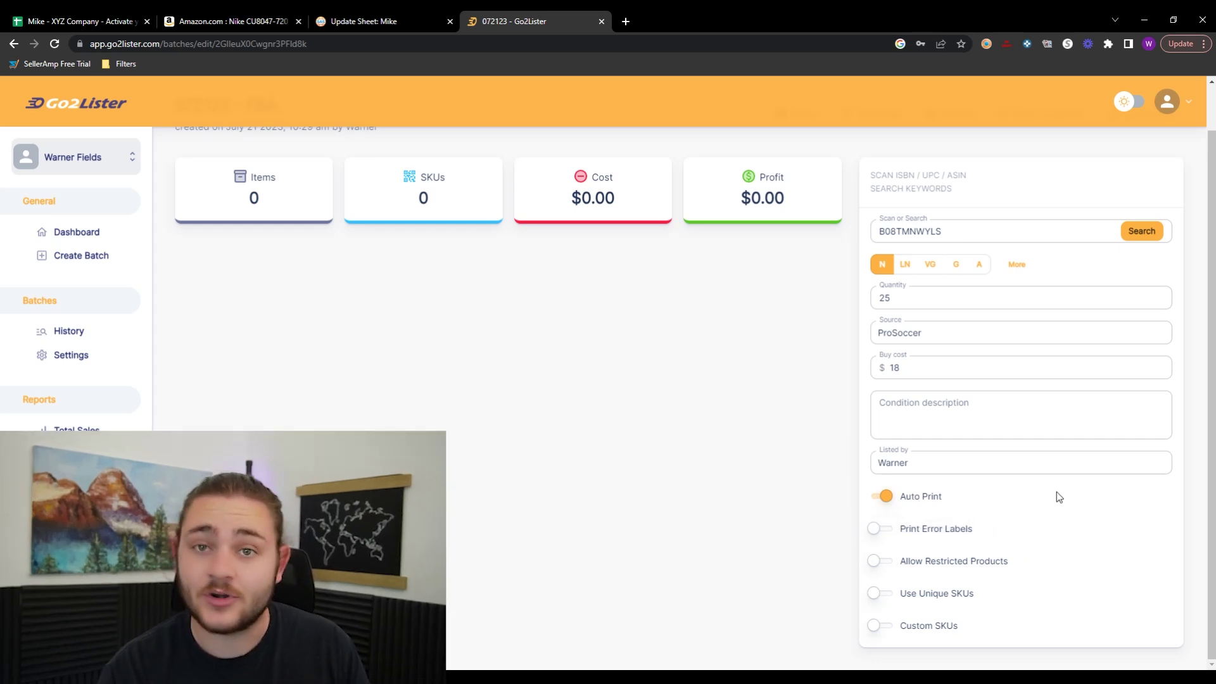
pyautogui.moveTo(1000, 559)
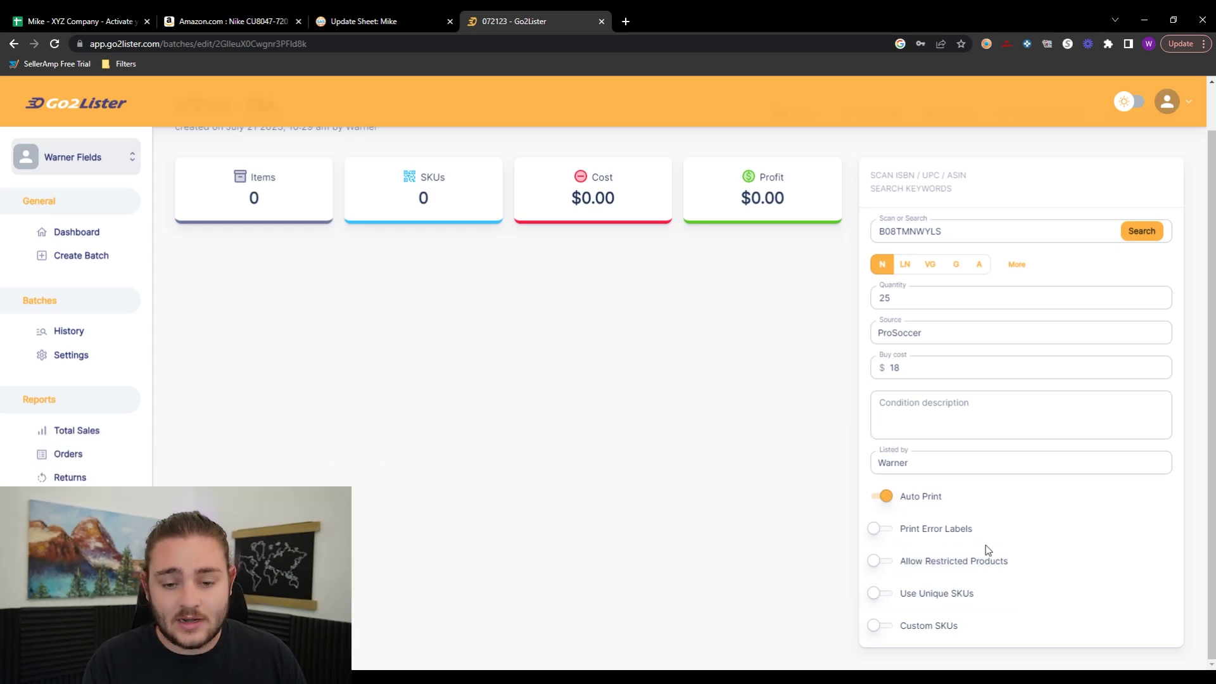
pyautogui.moveTo(954, 539)
pyautogui.moveTo(928, 581)
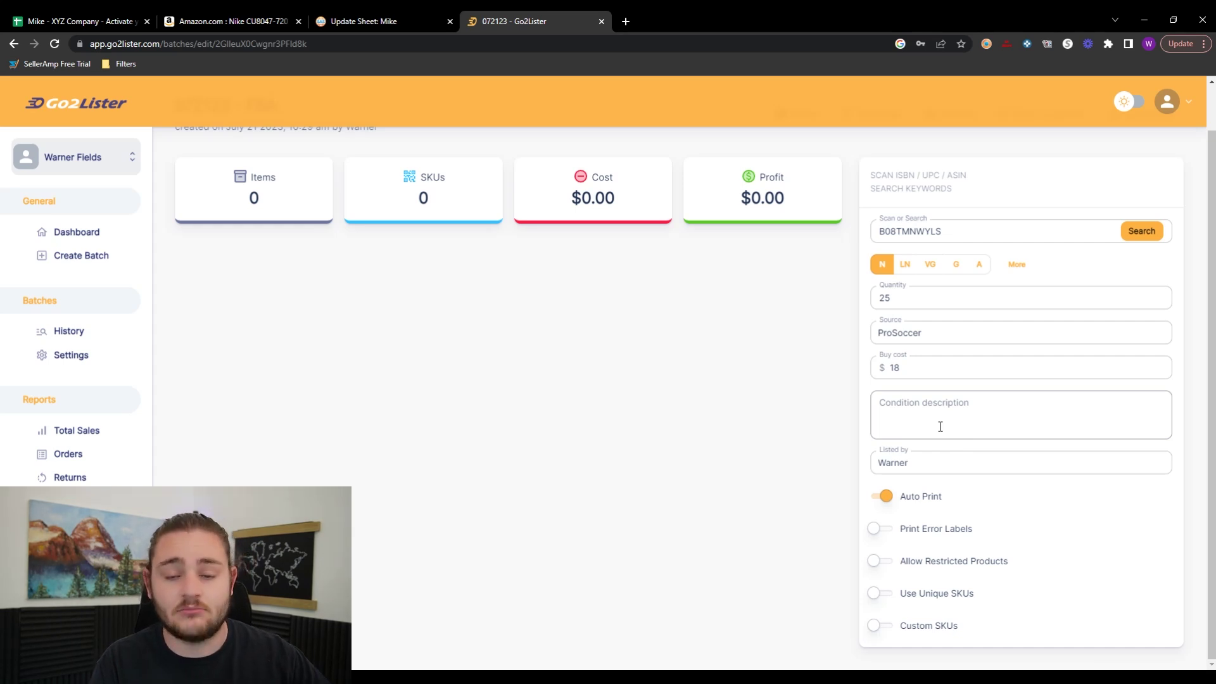
# Search for the entered ASIN to add the Nike soccer ball to the batch.
pyautogui.click(1127, 233)
pyautogui.click(1131, 233)
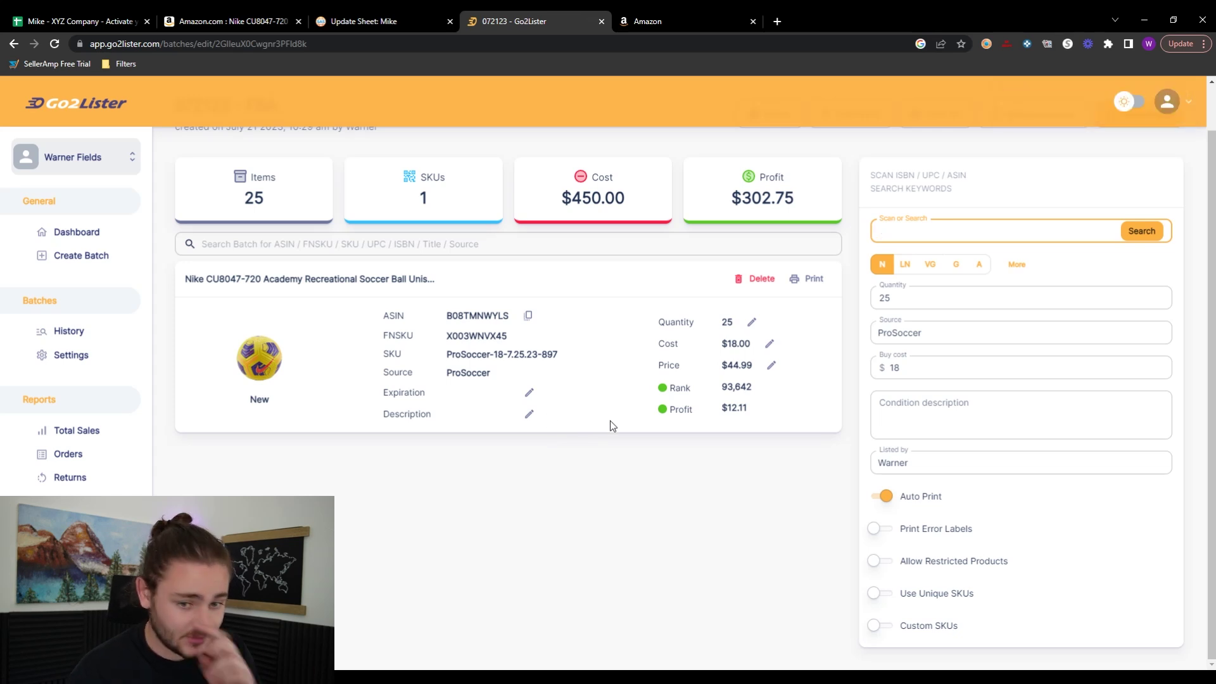
pyautogui.scroll(1, 323, 307)
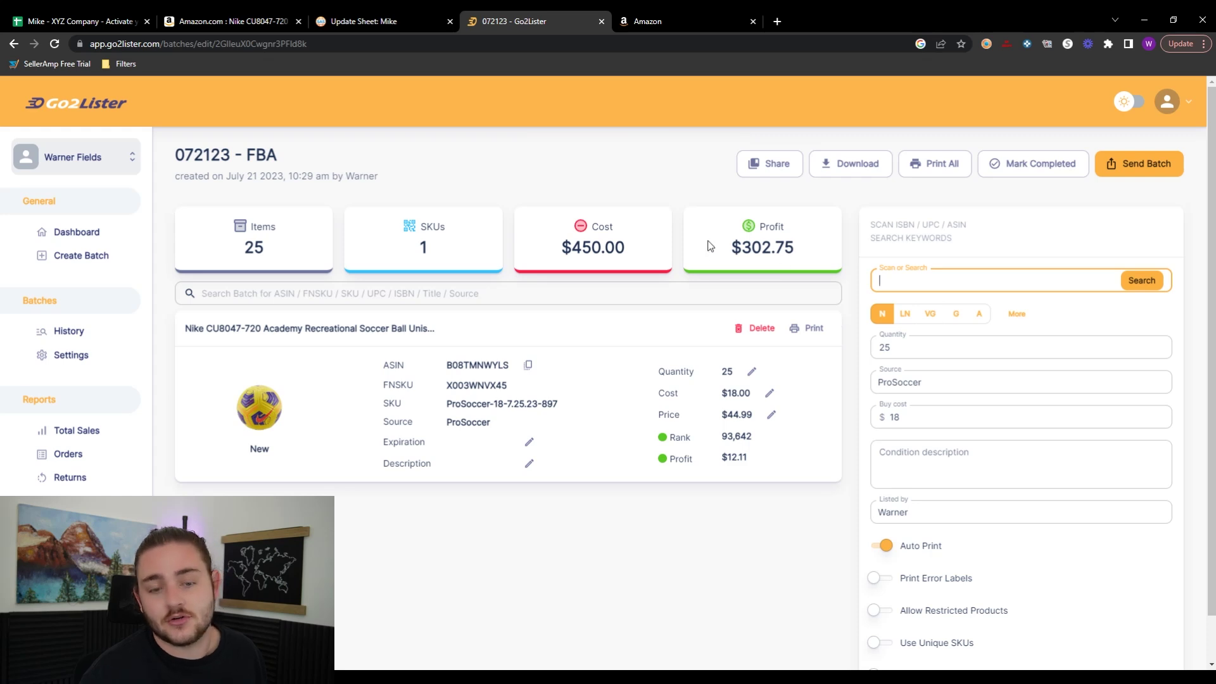
# Review the listed soccer ball's price, profit, SKU details and expiration date option, along with the batch profit total.
pyautogui.scroll(-1, 720, 389)
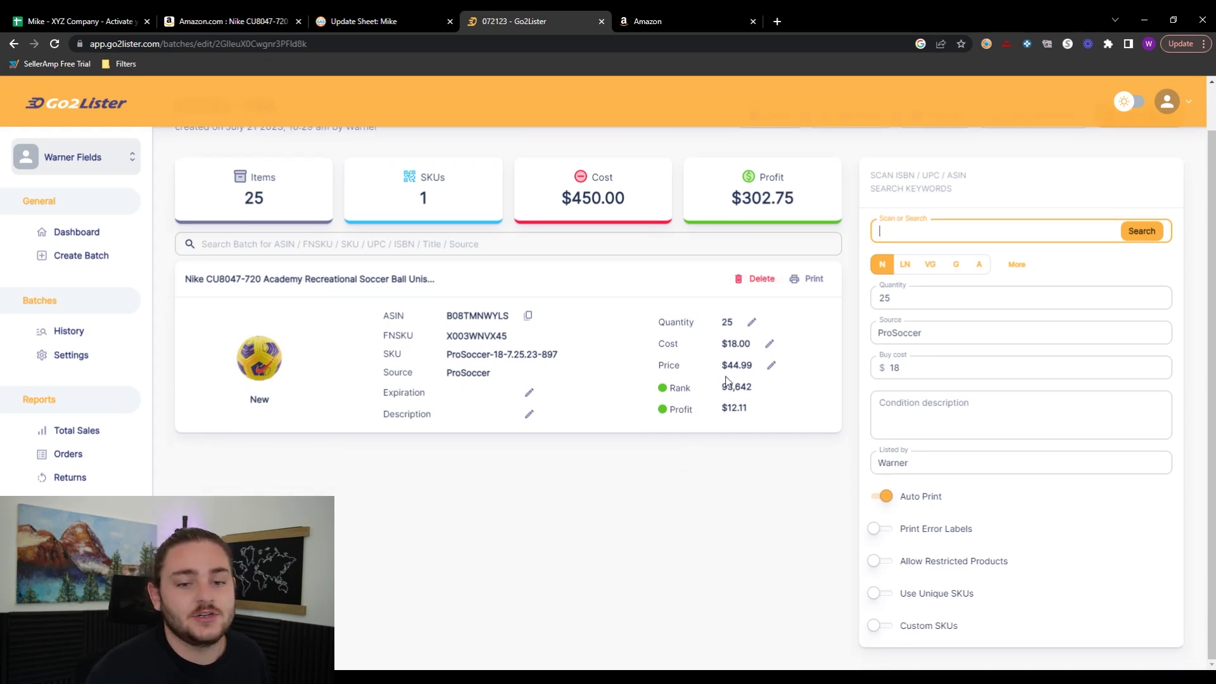
pyautogui.doubleClick(736, 365)
pyautogui.click(712, 492)
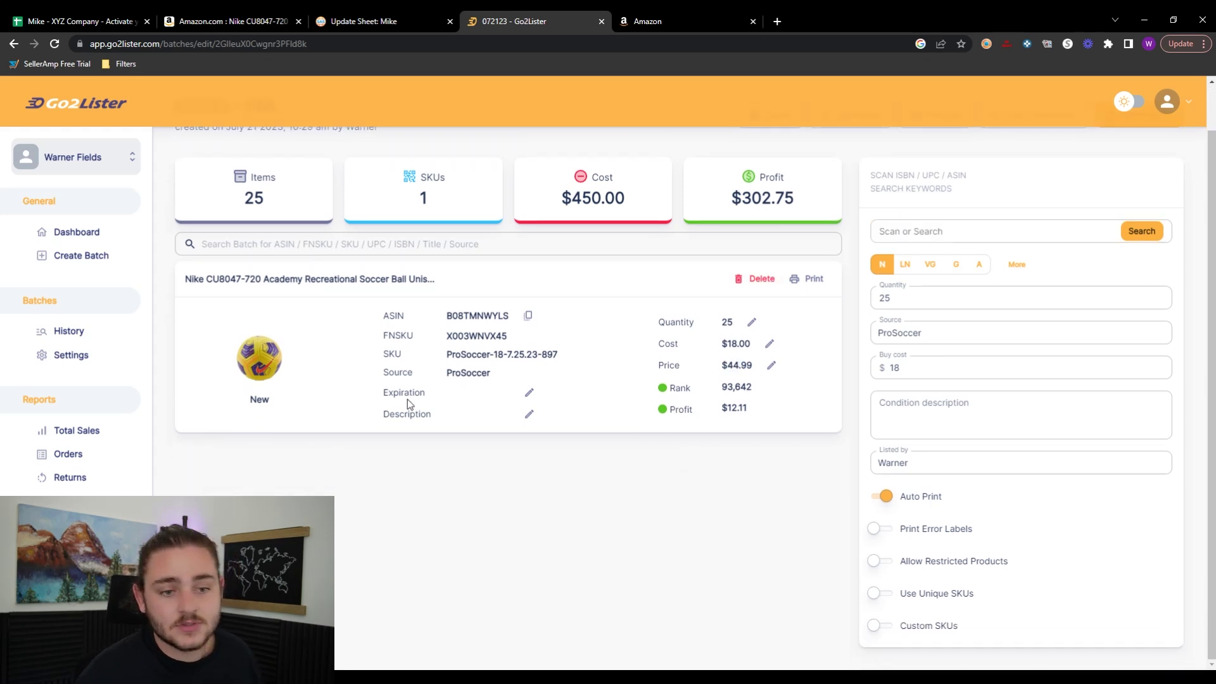
pyautogui.doubleClick(748, 197)
pyautogui.click(656, 510)
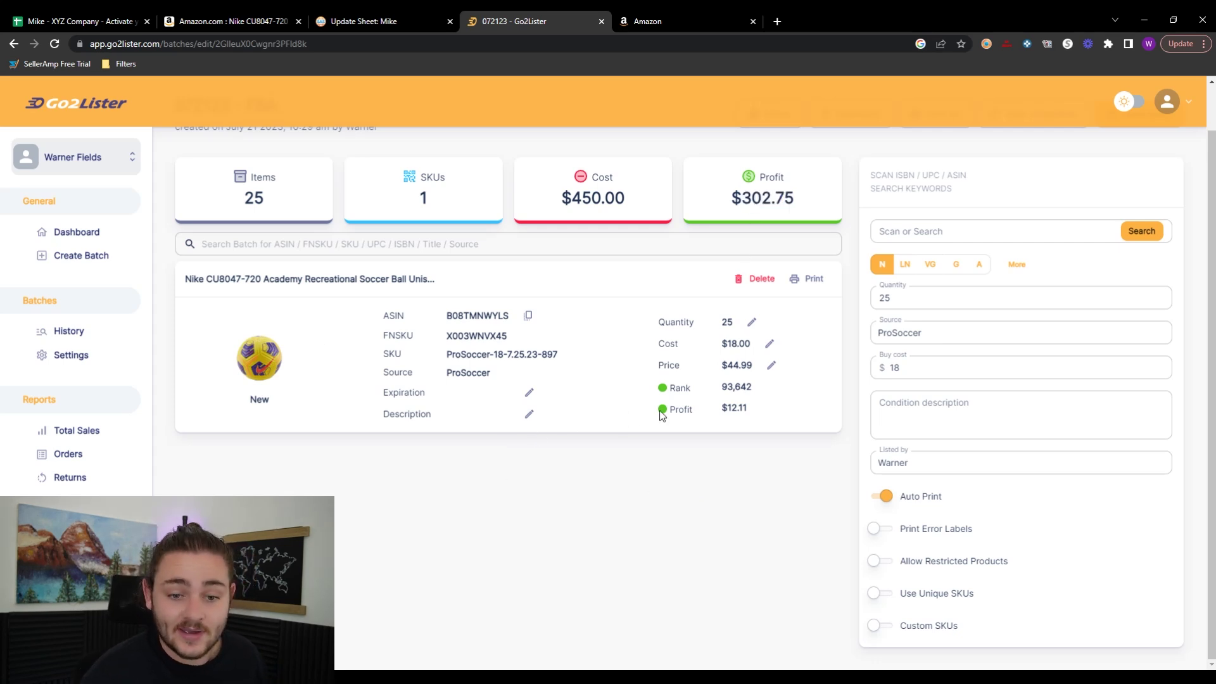
pyautogui.click(529, 393)
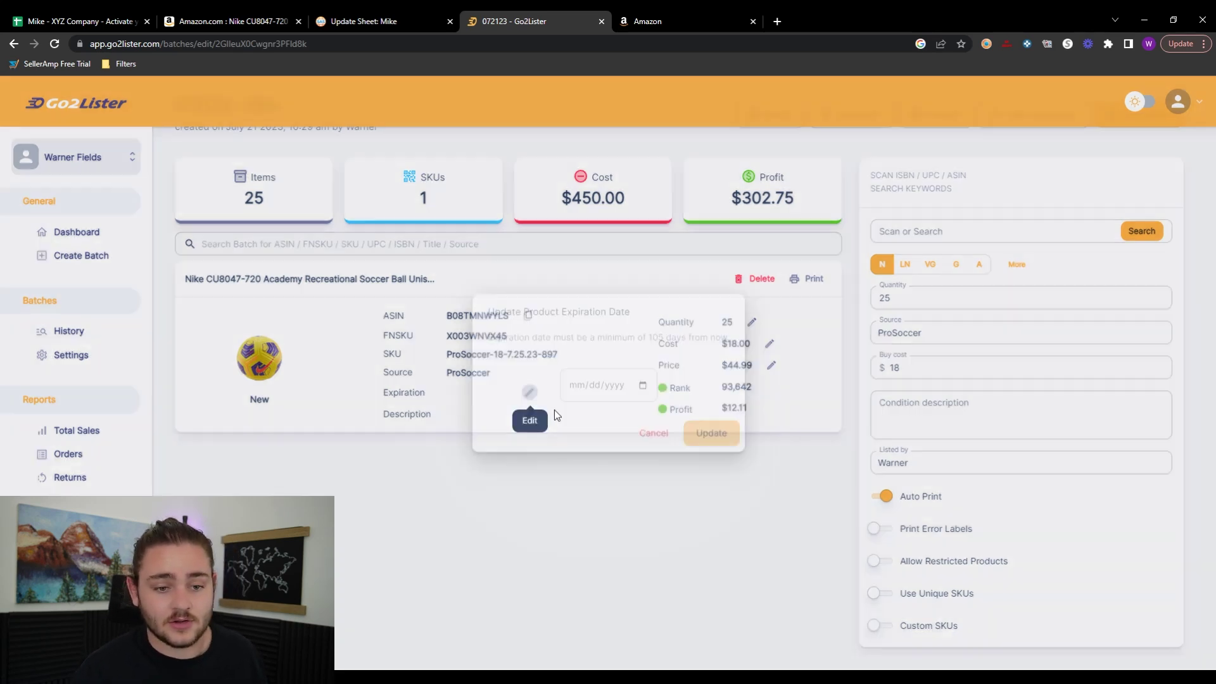
pyautogui.click(586, 503)
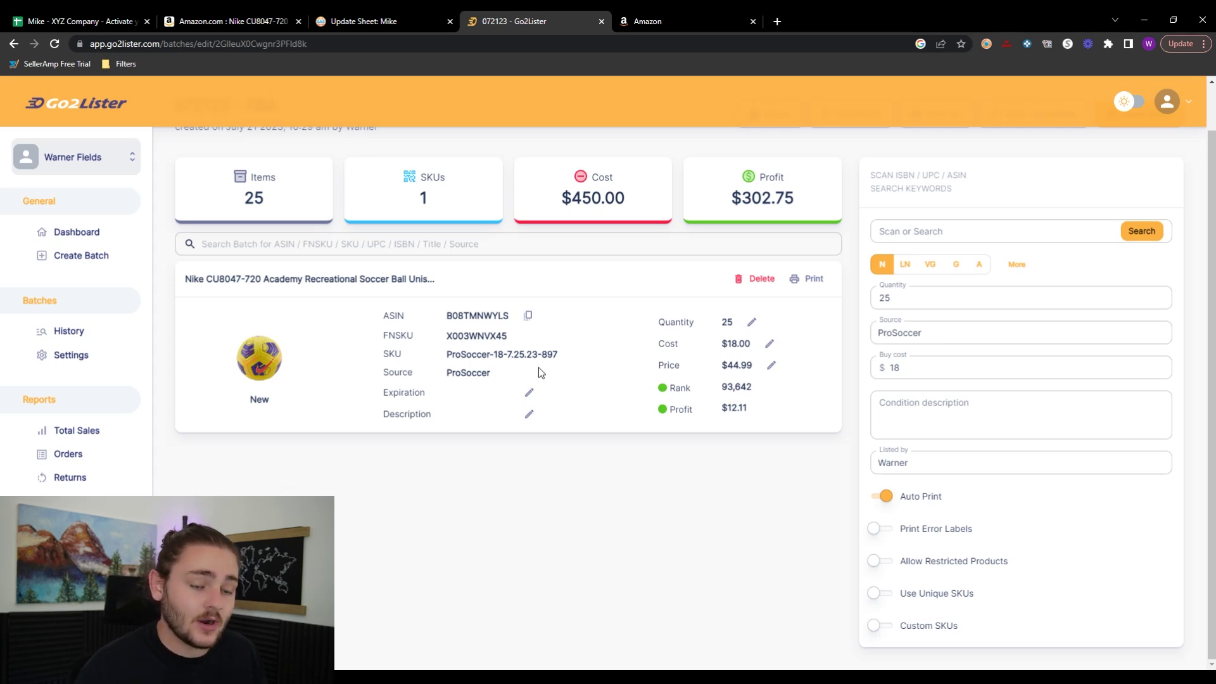
pyautogui.scroll(1, 558, 484)
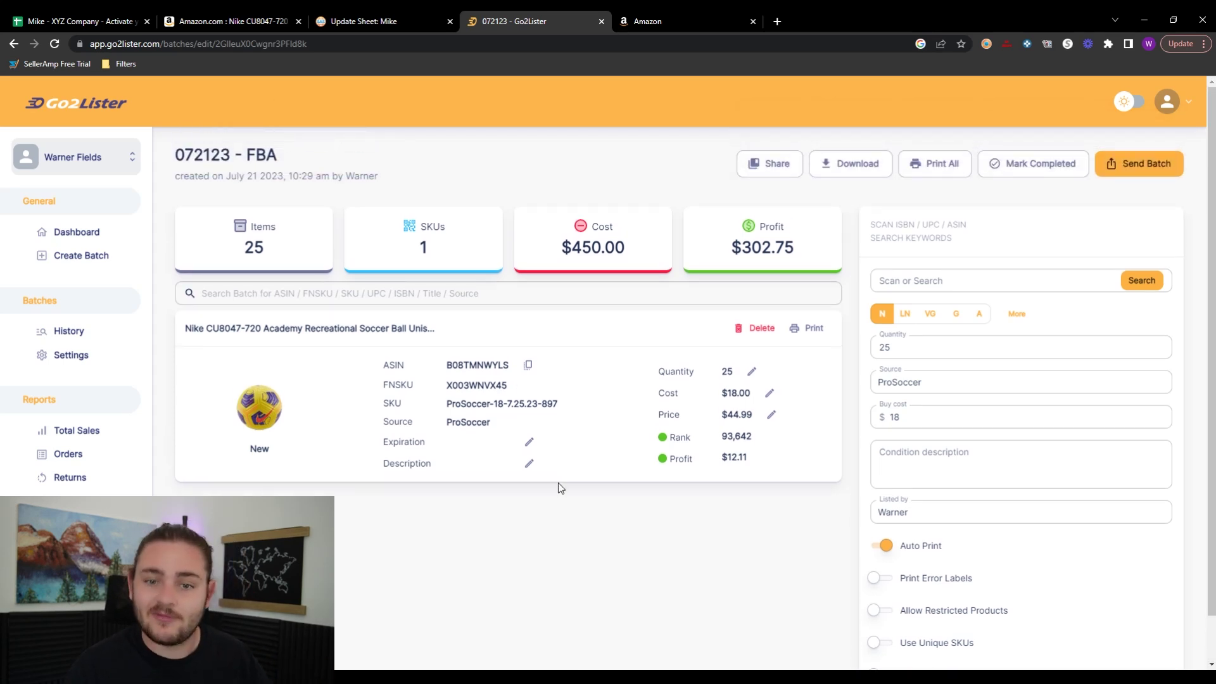
pyautogui.scroll(-1, 590, 386)
pyautogui.scroll(1, 640, 481)
pyautogui.scroll(-1, 651, 501)
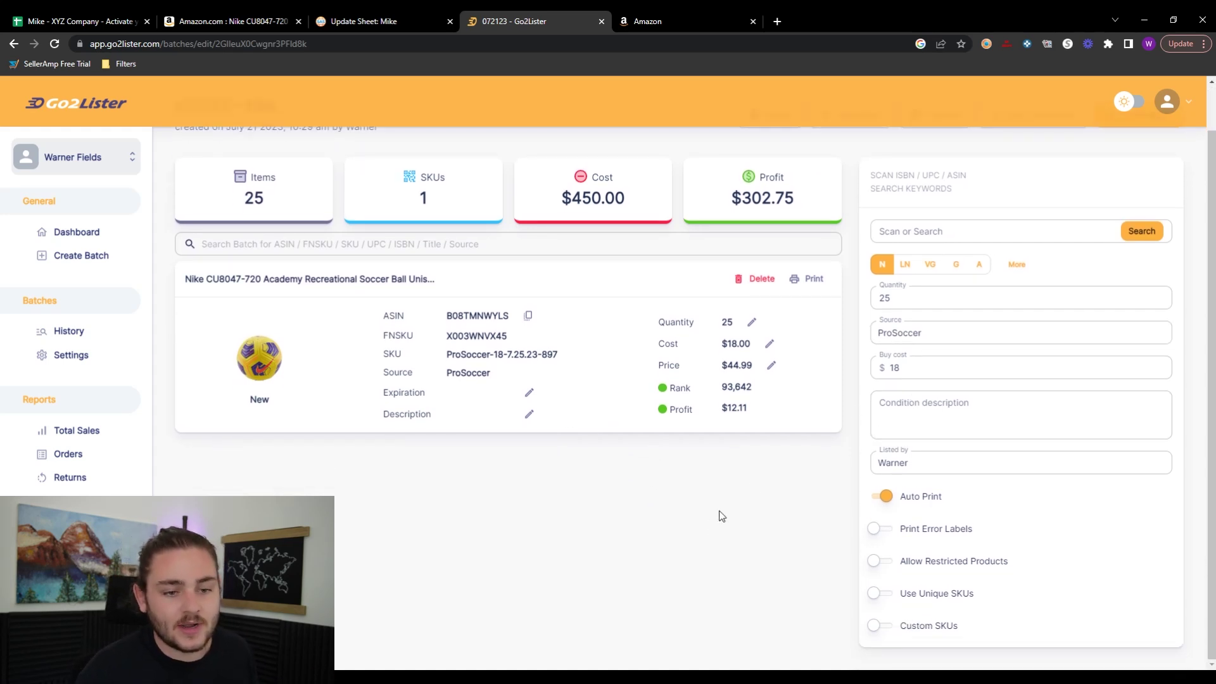
pyautogui.scroll(1, 728, 507)
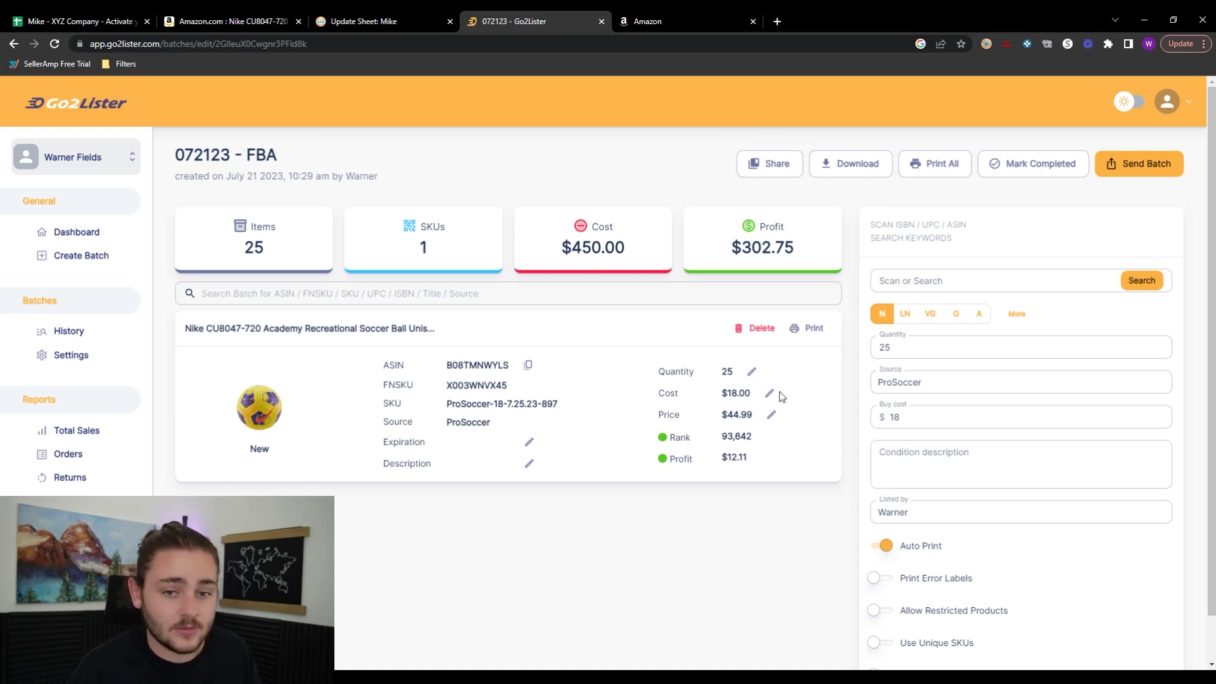
# Send the batch to Amazon, accept its proposed shipment and read the notes on batch processing.
pyautogui.click(1144, 167)
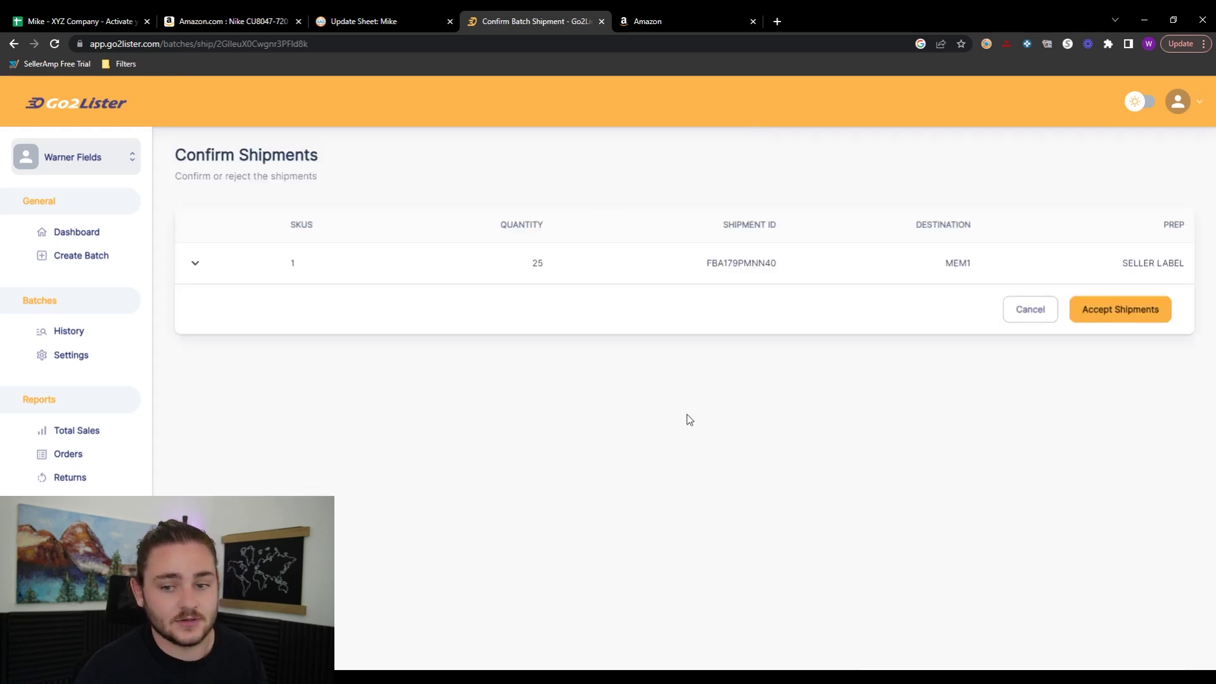
pyautogui.click(1115, 319)
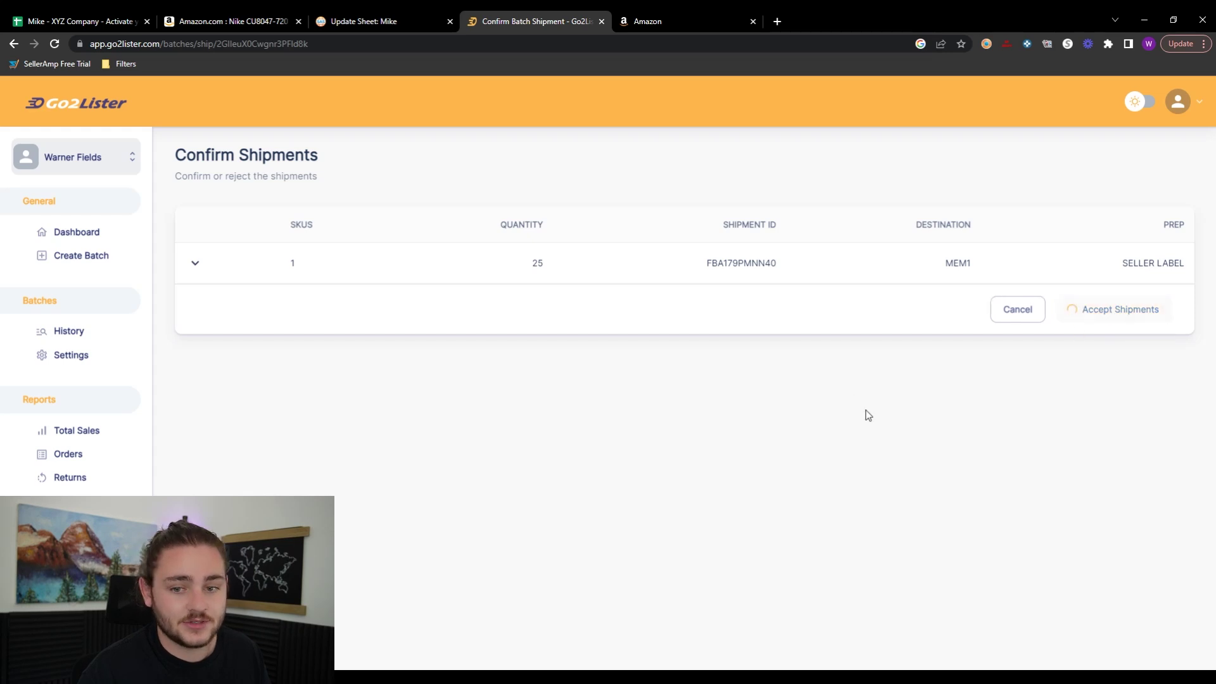
pyautogui.moveTo(321, 246); pyautogui.dragTo(630, 325)
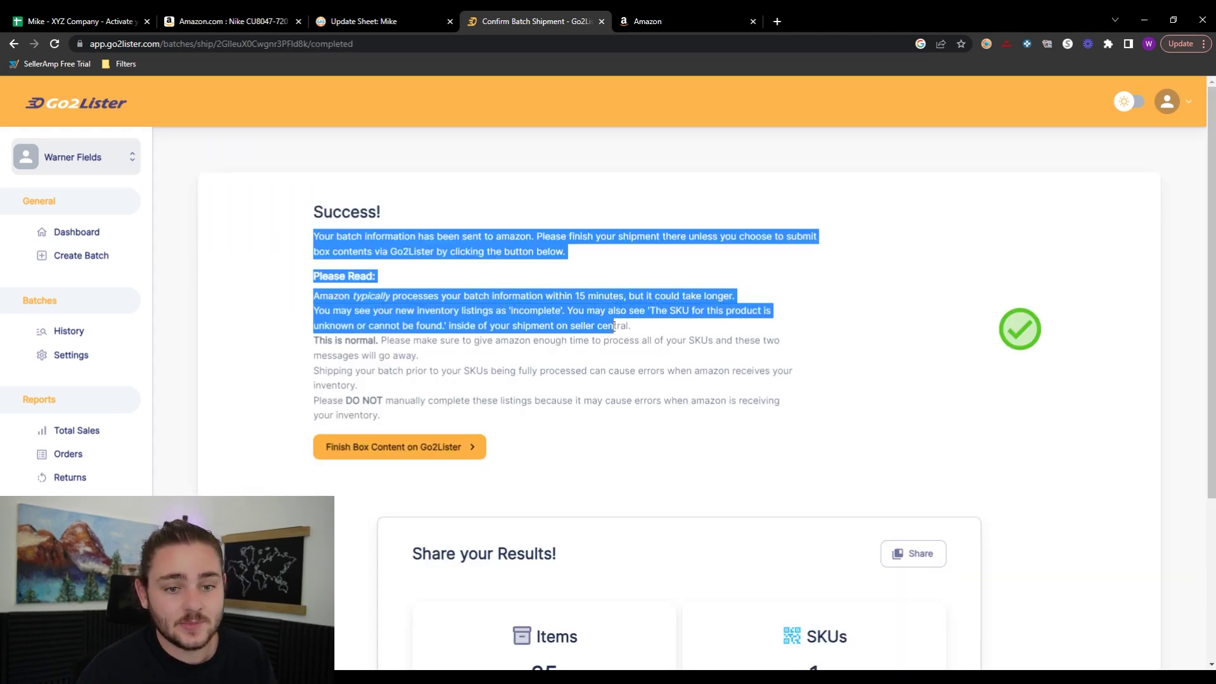
pyautogui.click(584, 374)
pyautogui.scroll(-3, 583, 375)
pyautogui.scroll(3, 533, 426)
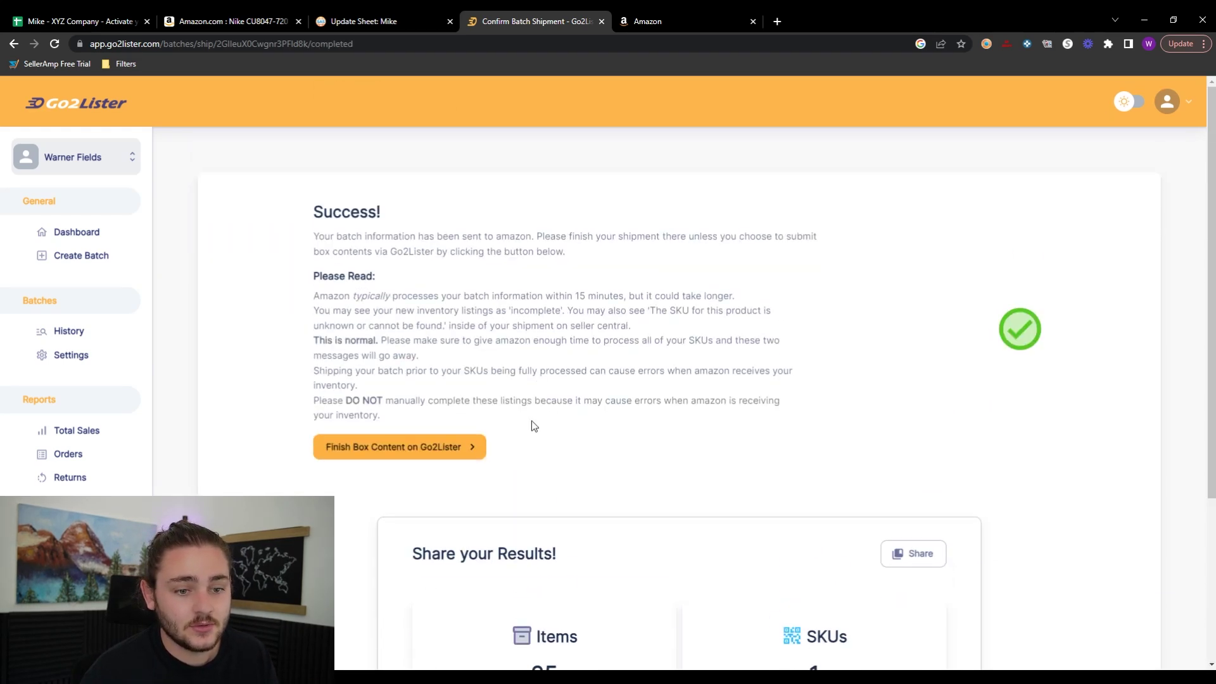
# Start the box content on Go2Lister and add ASIN B08TMNWYLS to Box #1 with a quantity of 10.
pyautogui.click(363, 451)
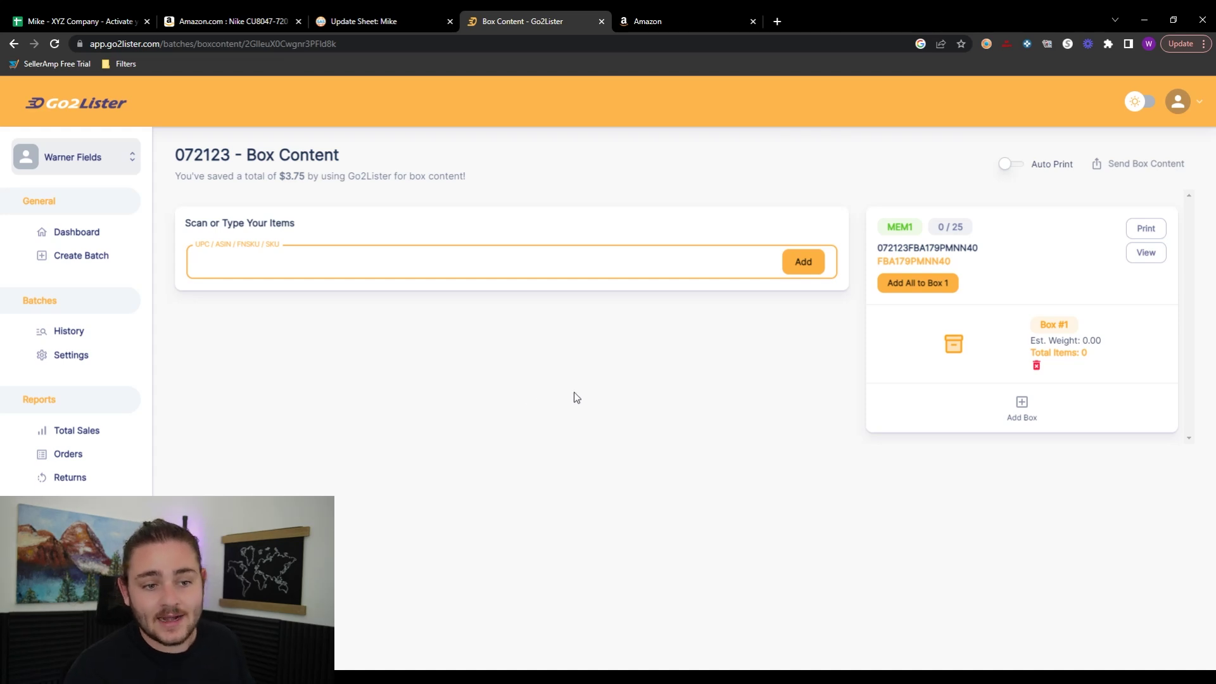
pyautogui.write('B08TMNWYLS')
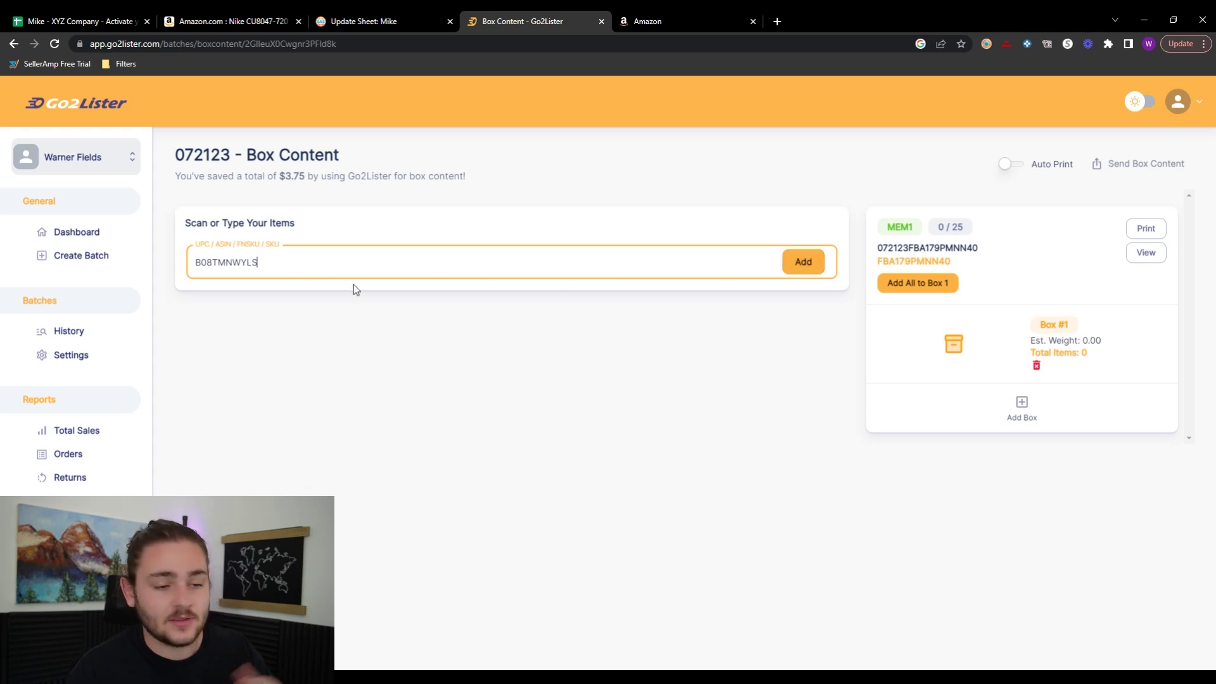
pyautogui.click(808, 271)
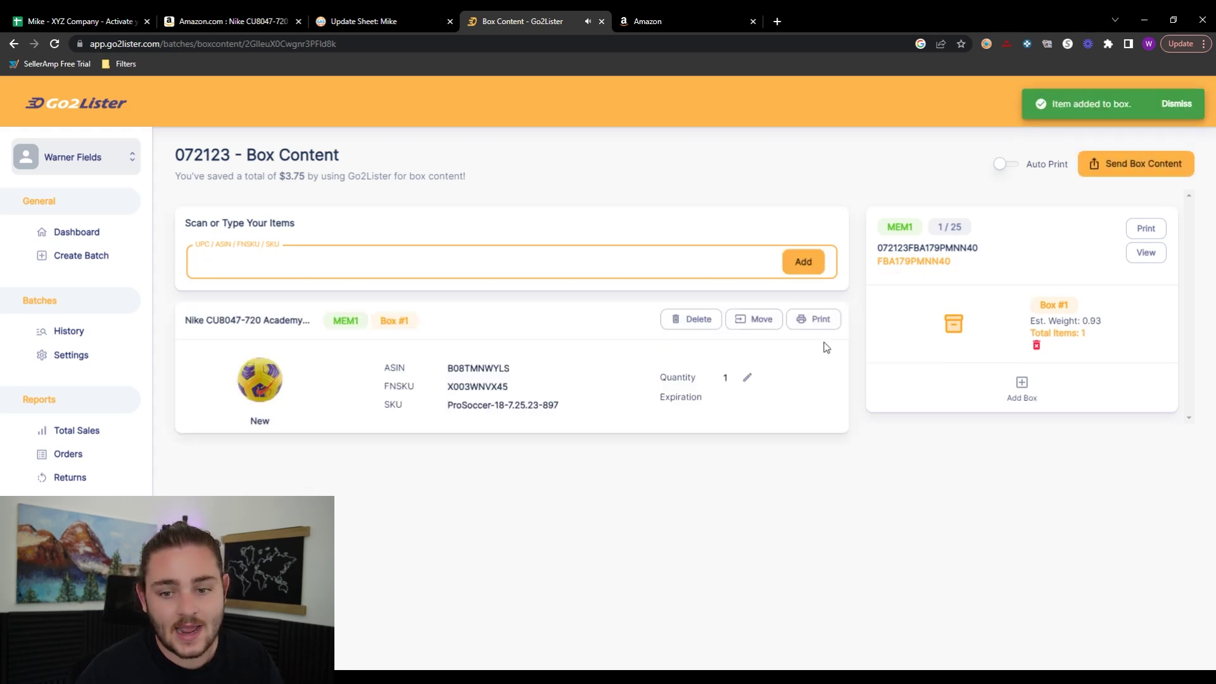
pyautogui.click(747, 377)
pyautogui.write('10')
pyautogui.click(652, 408)
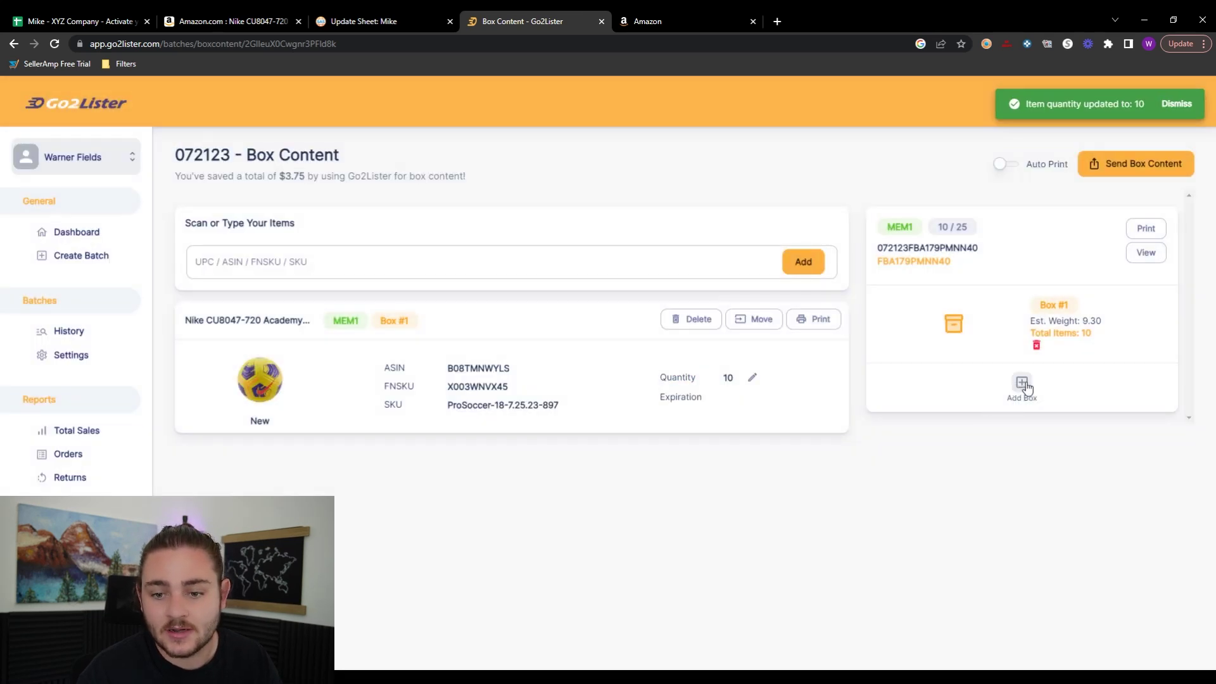
# Add a second box to the shipment and put 10 units of ASIN B08TMNWYLS in it.
pyautogui.click(1022, 383)
pyautogui.click(652, 272)
pyautogui.write('B08TMNWYLS')
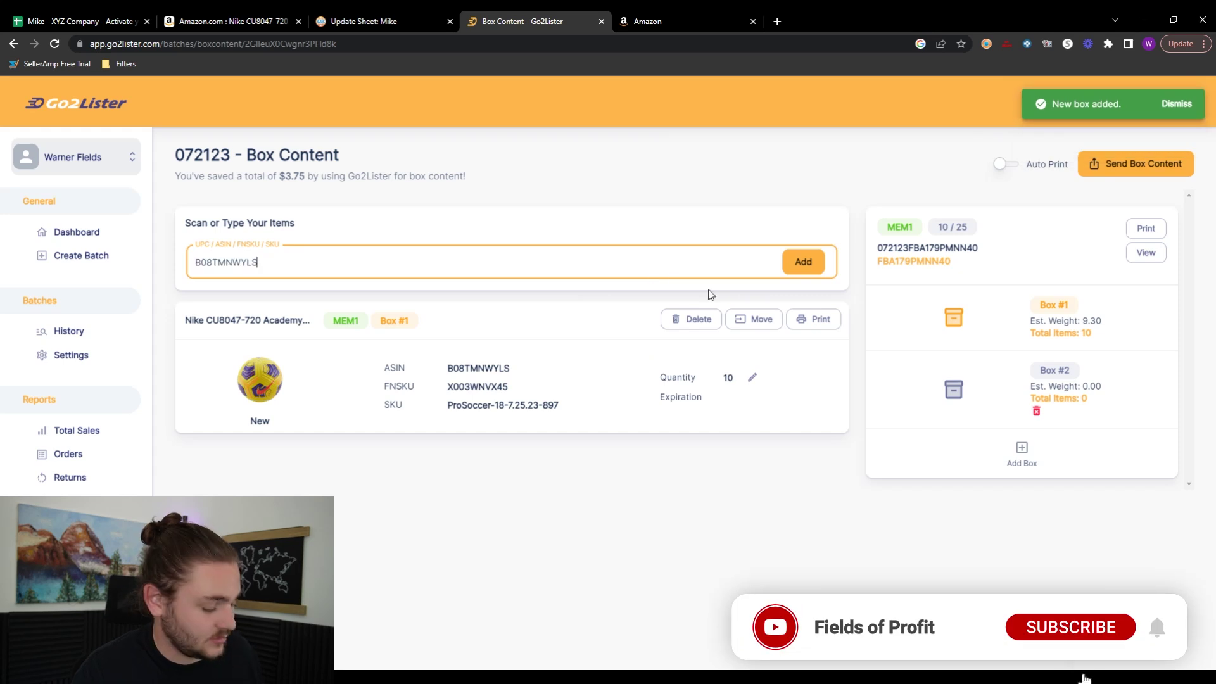
pyautogui.press('Return')
pyautogui.click(747, 377)
pyautogui.write('10')
pyautogui.click(633, 410)
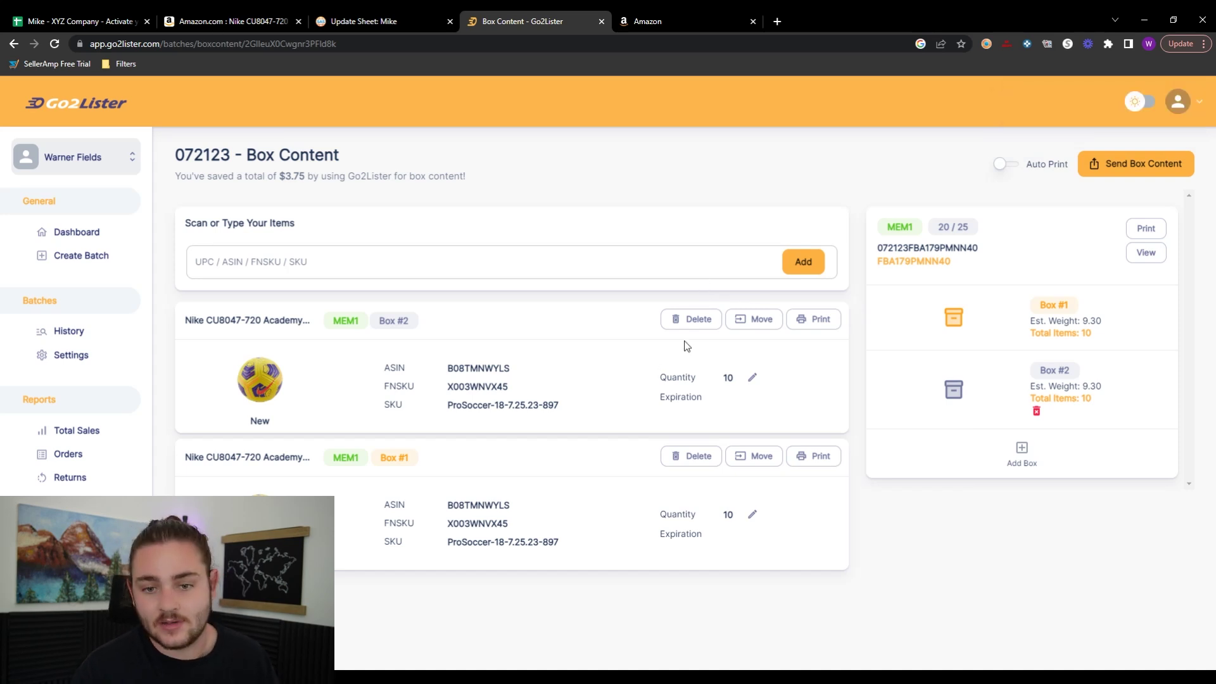
# Add another unit of ASIN B08TMNWYLS to Box #2 and set that box's item quantity to 15.
pyautogui.click(547, 262)
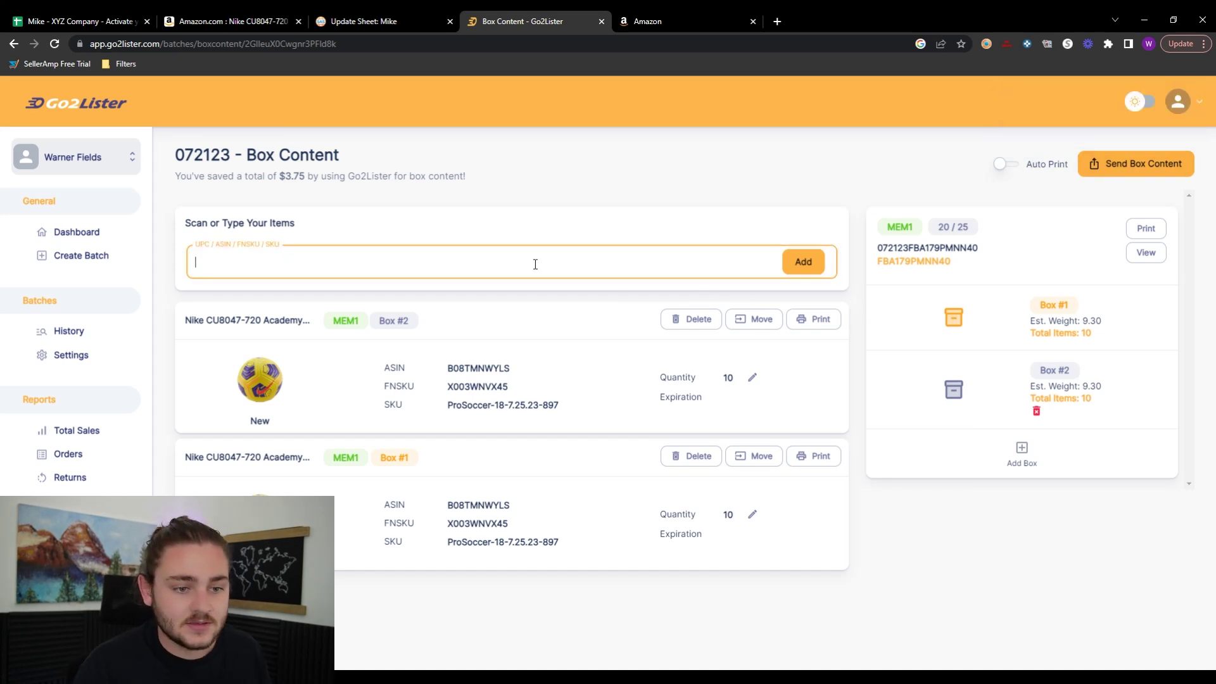
pyautogui.write('B08TMNWYLS')
pyautogui.press('Return')
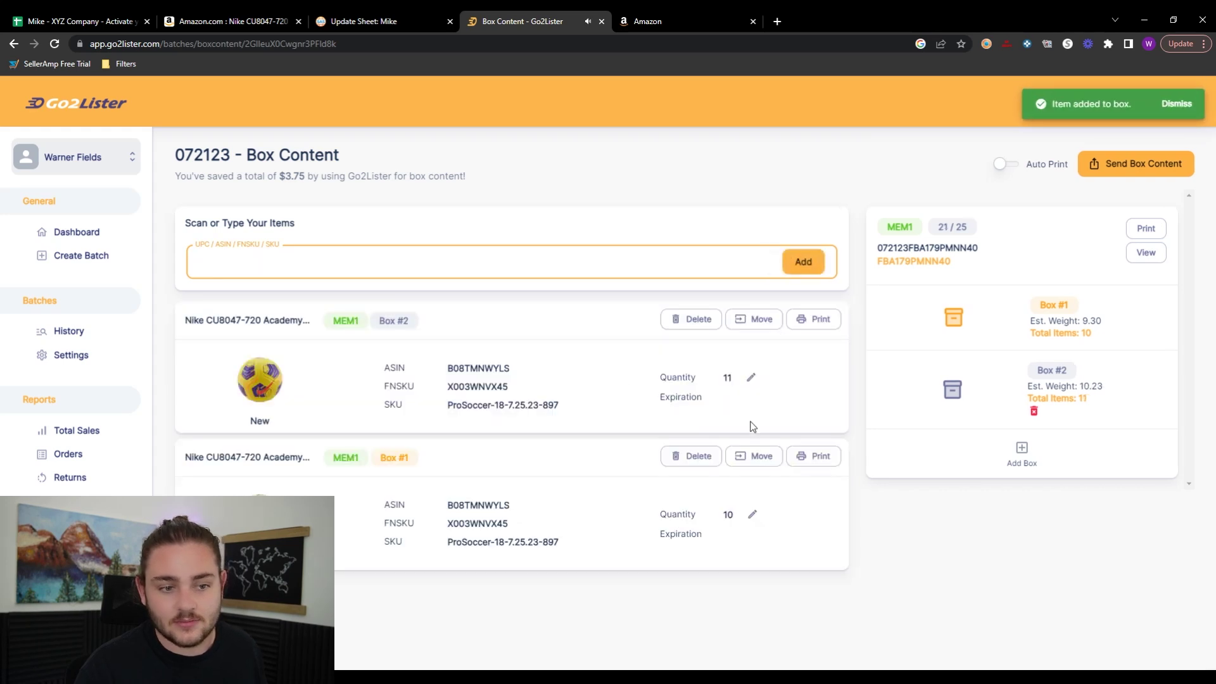
pyautogui.click(751, 377)
pyautogui.write('15')
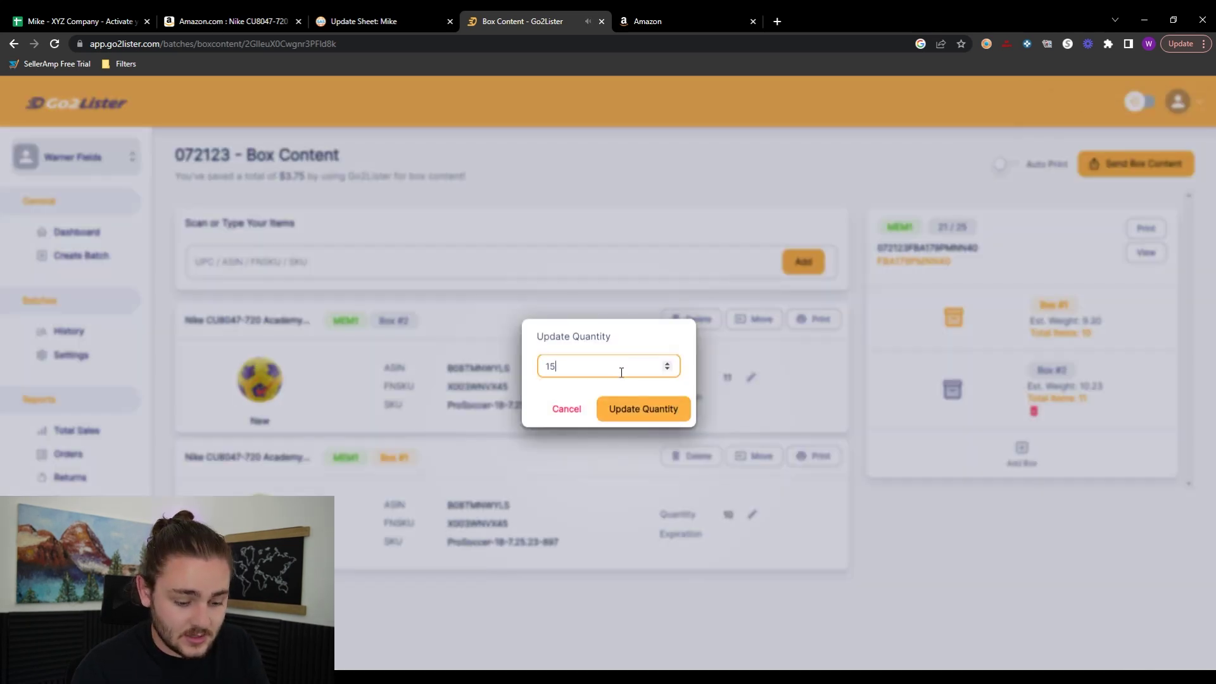
pyautogui.click(647, 408)
# Send the box content and check the weight, length and width fields for Box #1 without filling them in.
pyautogui.click(1128, 169)
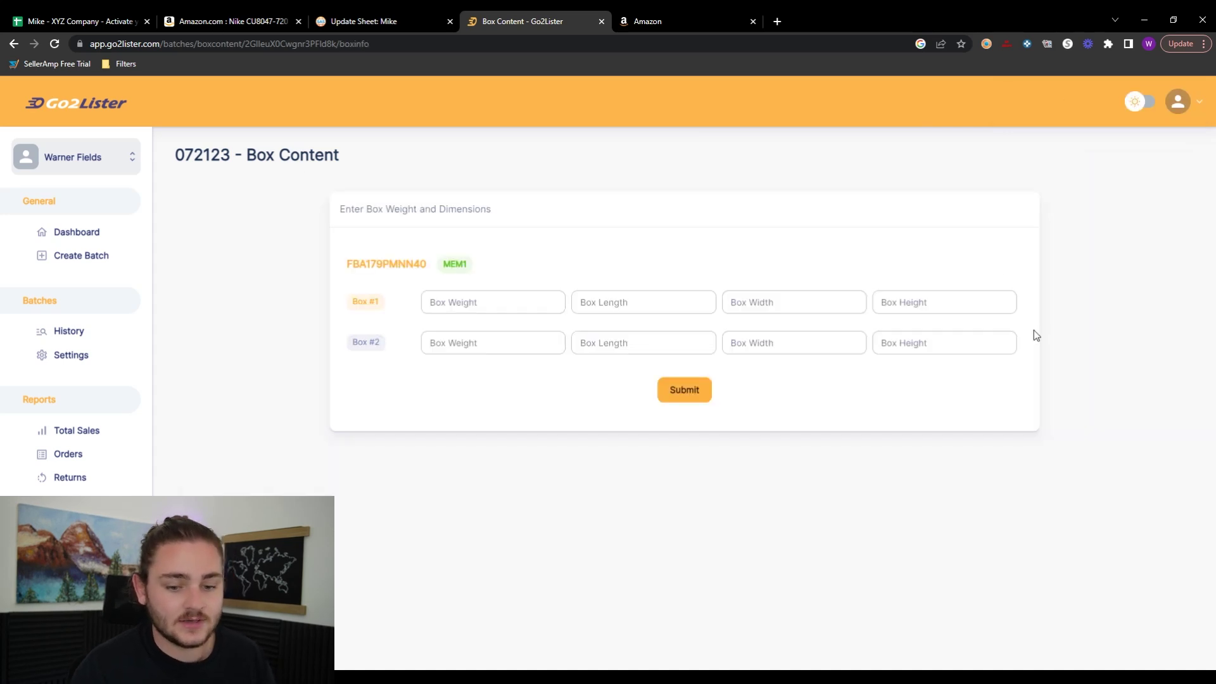
pyautogui.click(445, 305)
pyautogui.click(702, 302)
pyautogui.click(793, 312)
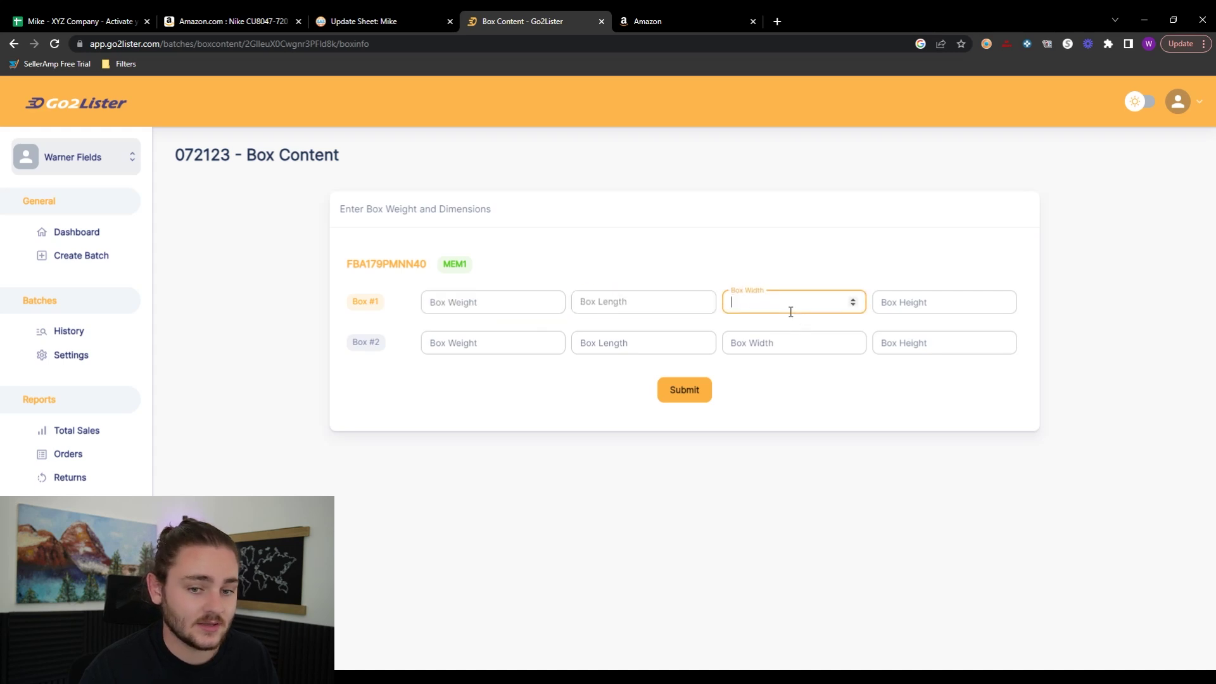
pyautogui.click(817, 417)
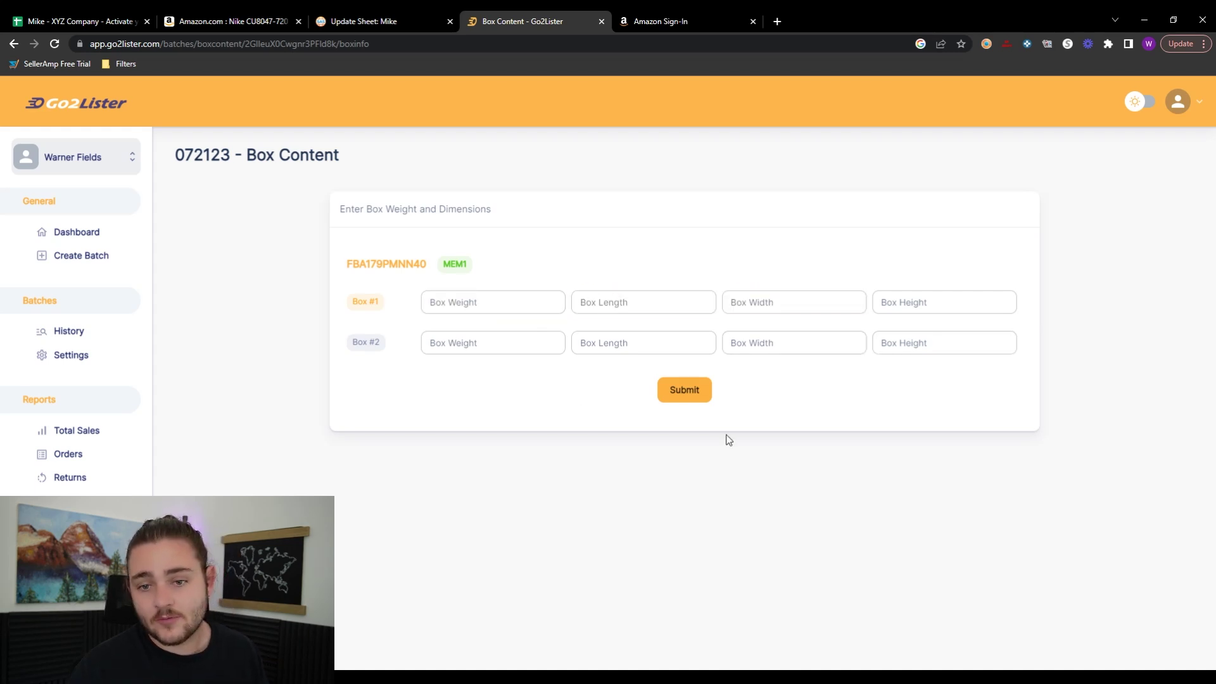